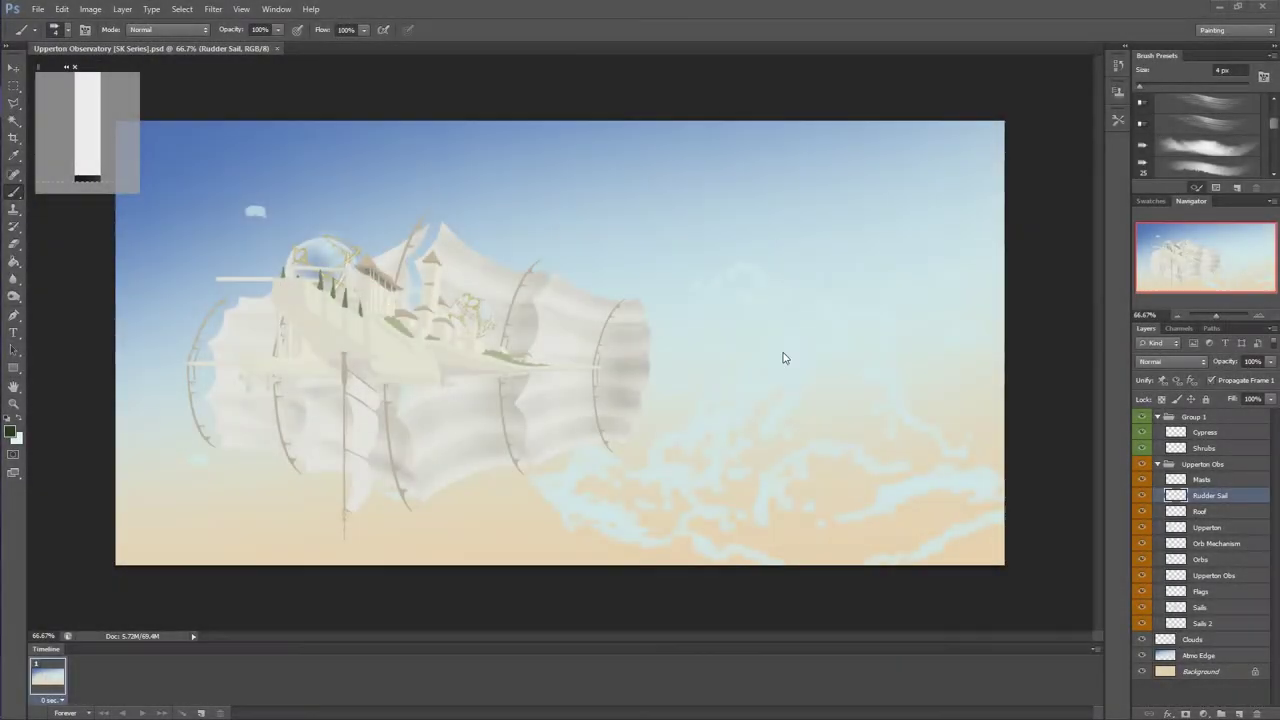
Zoom in to about 400% on the ship's deck beneath the buildings
scroll(356, 349, up, 5)
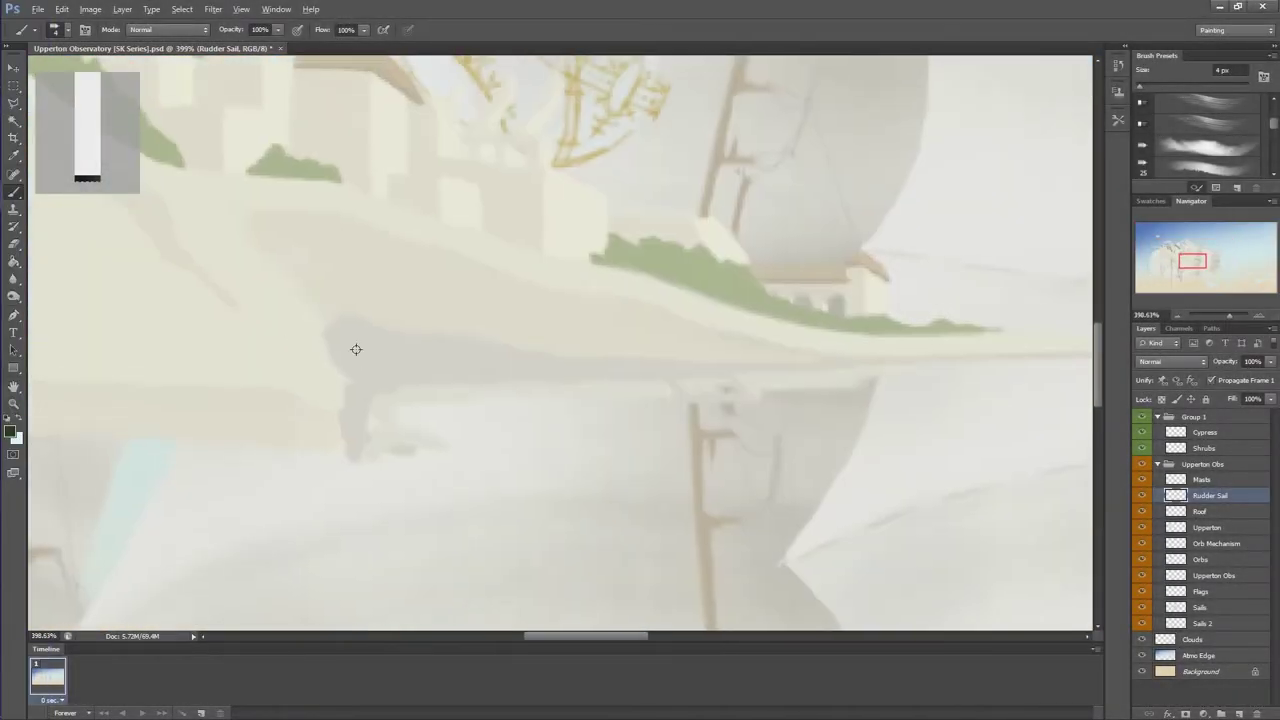
Set a 5 px brush with pressure-controlled size on the Upperton layer, then view the whole painting
drag(356, 349, 451, 374)
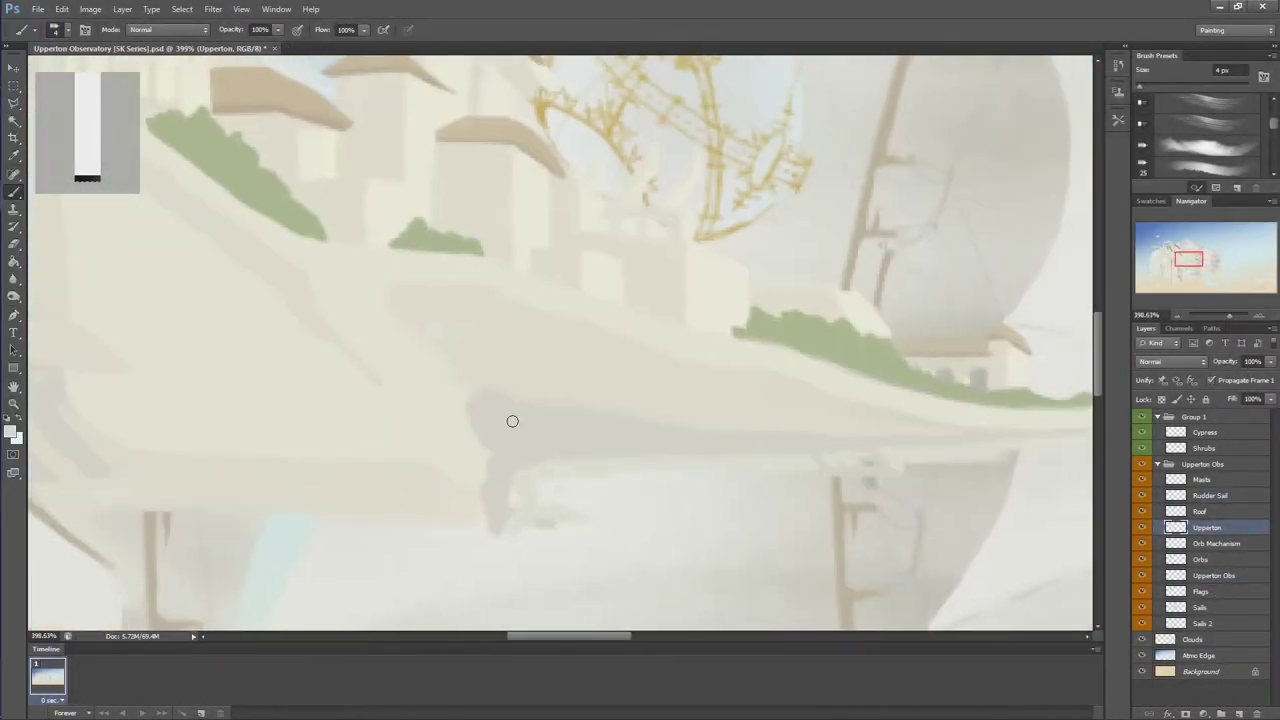
key(period)
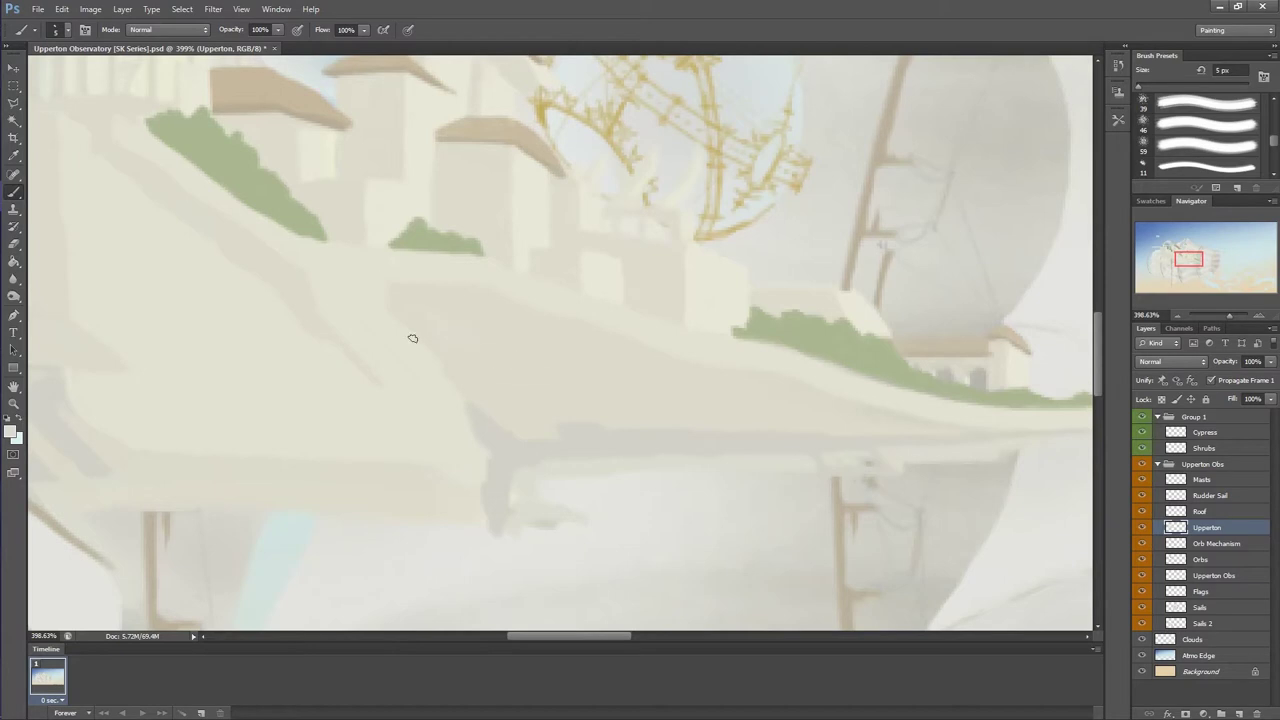
click(407, 29)
key(ctrl+0)
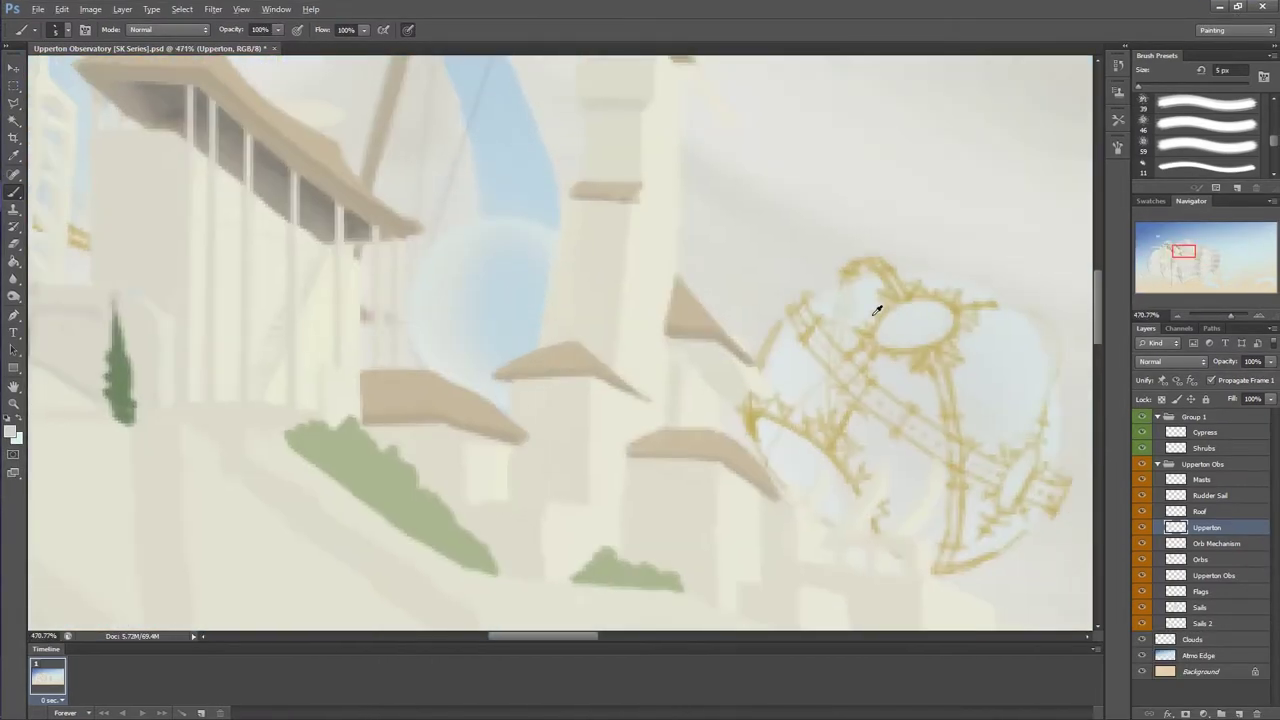
With a 2 px brush on Orb Mechanism, sketch gold ring, arc and arm strokes on the small orb
click(40, 29)
drag(66, 60, 70, 60)
key(alt+bracketleft)
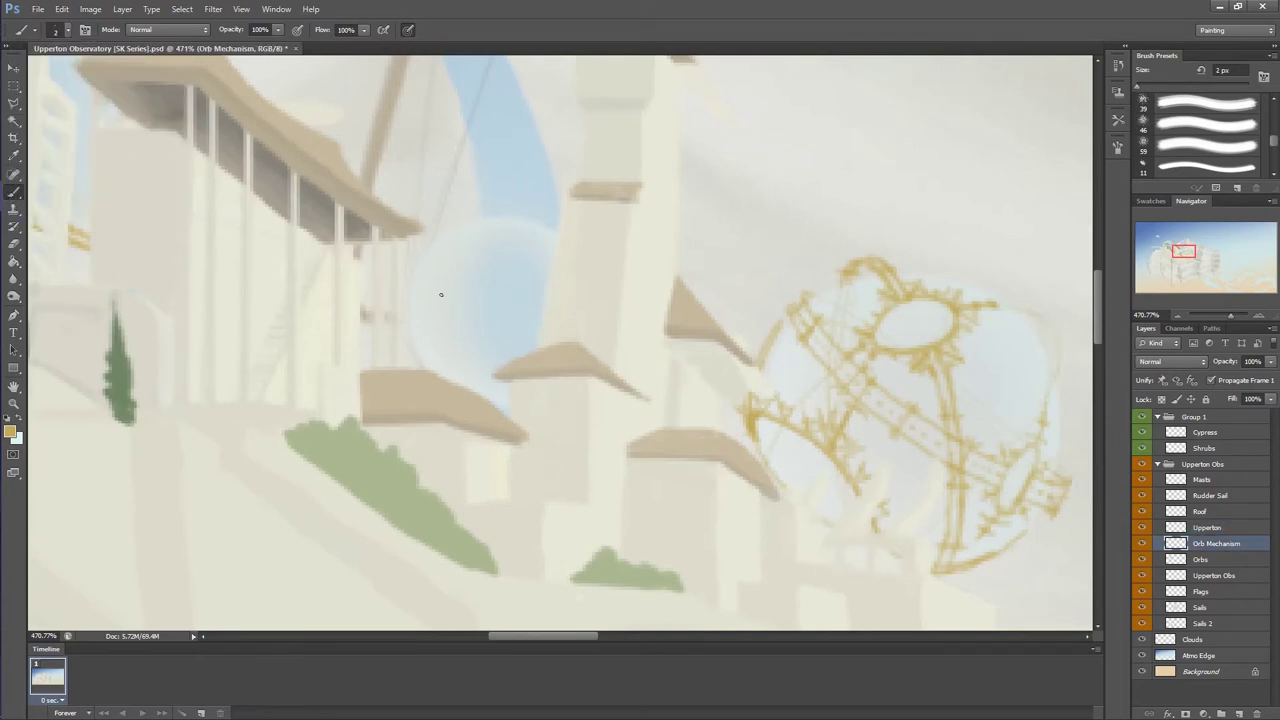
drag(488, 289, 496, 290)
drag(520, 224, 544, 260)
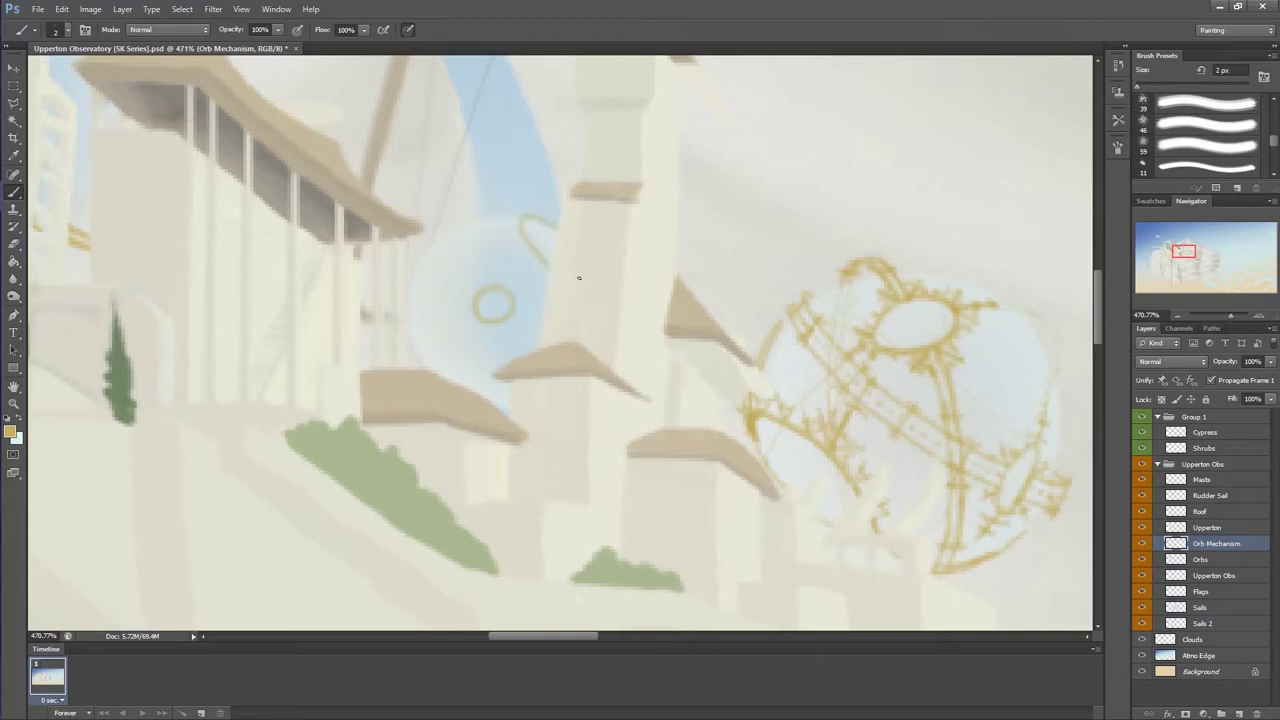
mouse_move(412, 251)
mouse_down()
mouse_move(538, 322)
mouse_move(436, 253)
mouse_up()
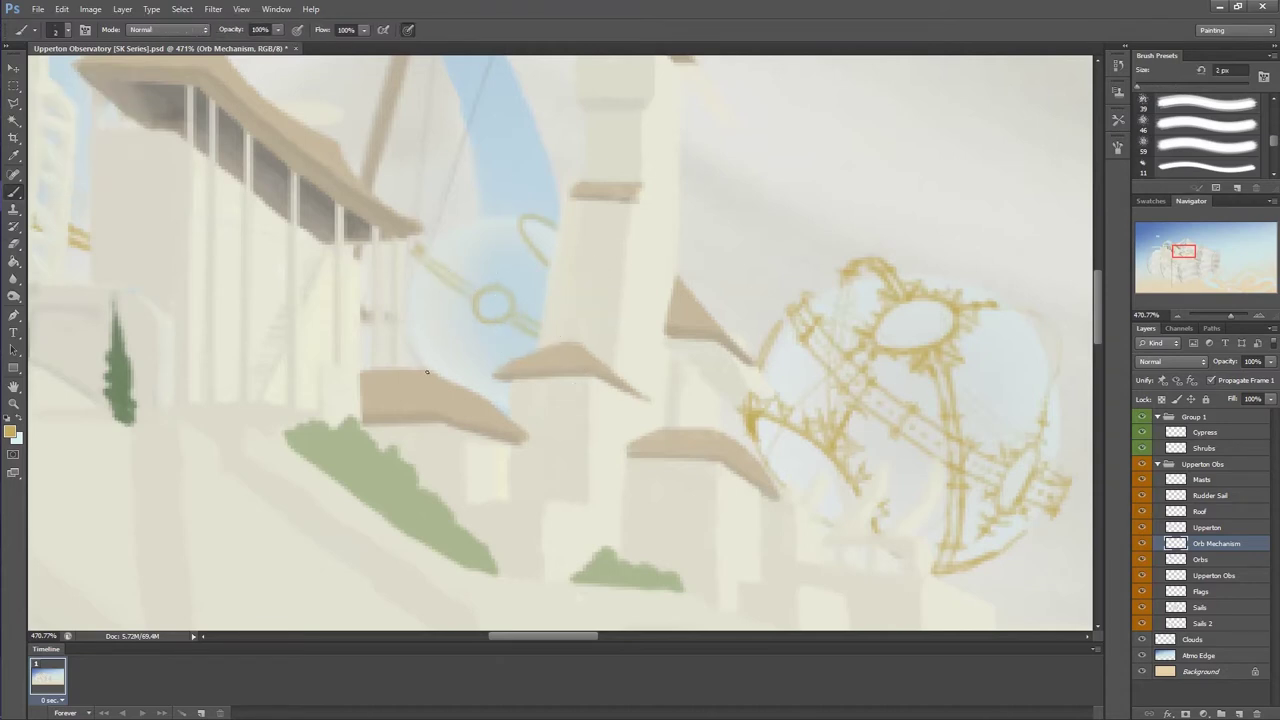
mouse_move(480, 308)
mouse_down()
mouse_move(415, 360)
mouse_move(536, 262)
mouse_move(518, 208)
mouse_up()
drag(508, 330, 486, 325)
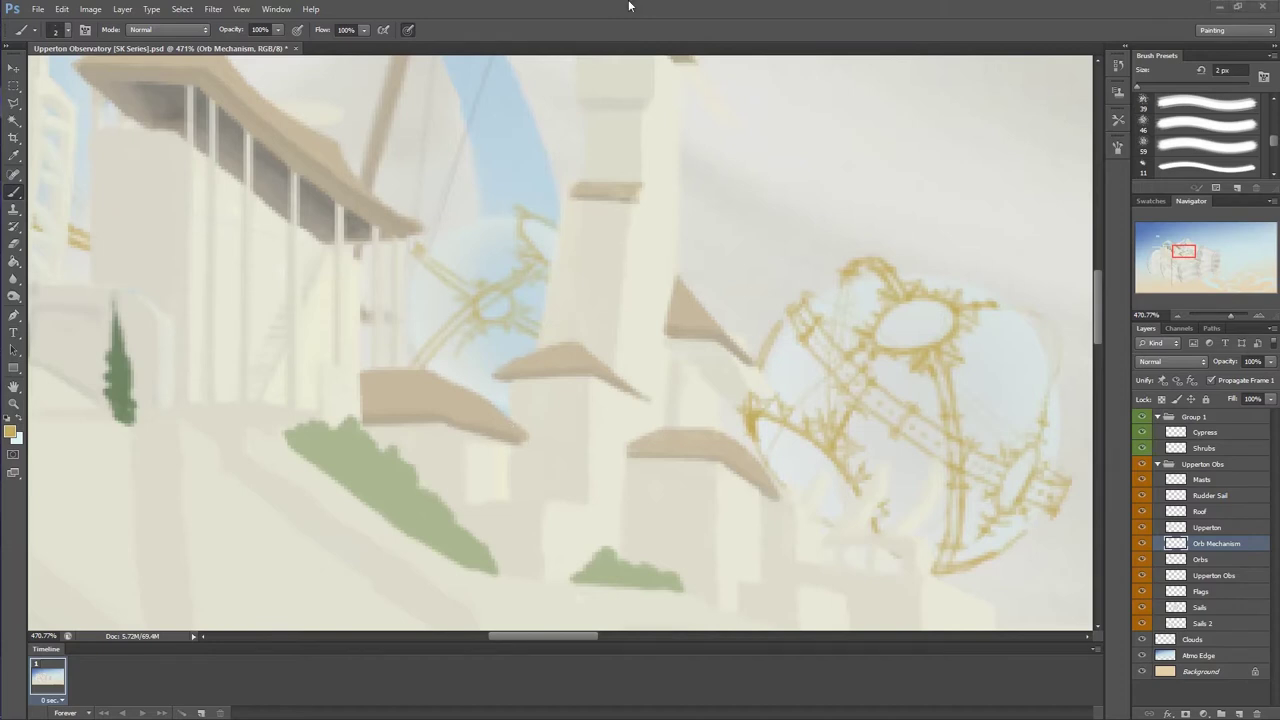
Pick a new tan colour and add thin gold strokes along the orb arm
alt+click(473, 385)
key(Return)
drag(448, 330, 530, 270)
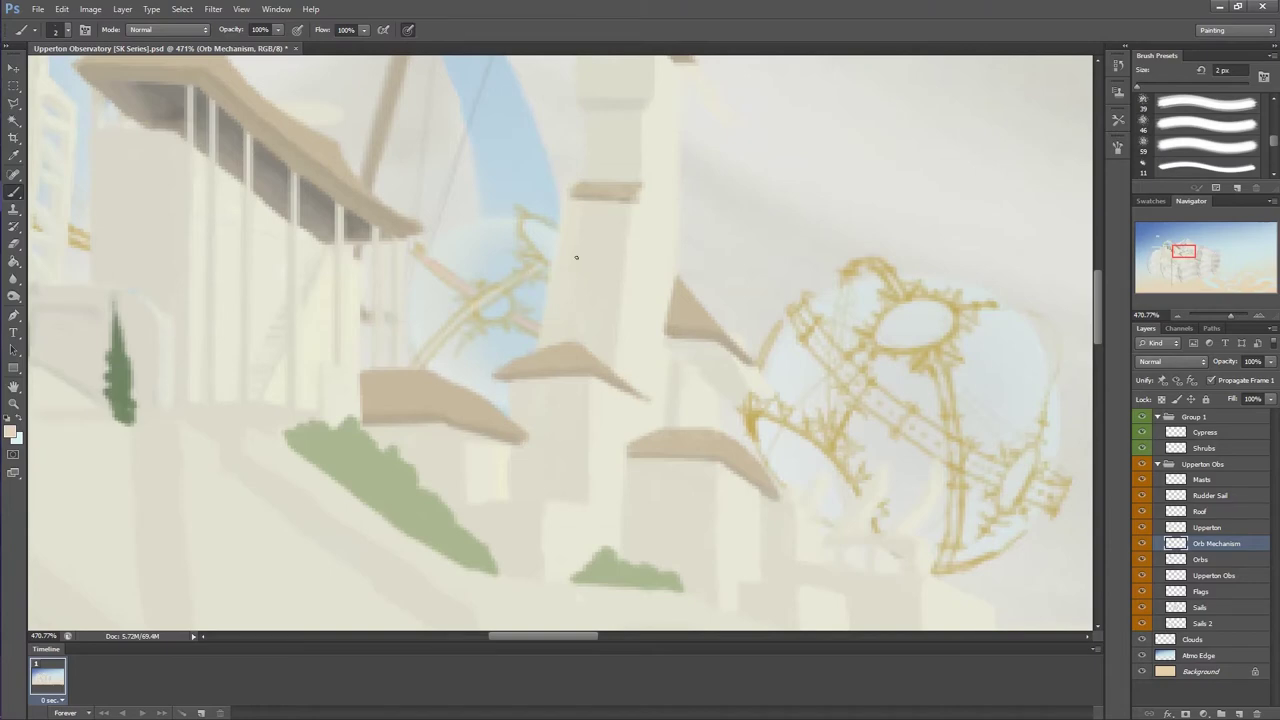
drag(576, 257, 580, 252)
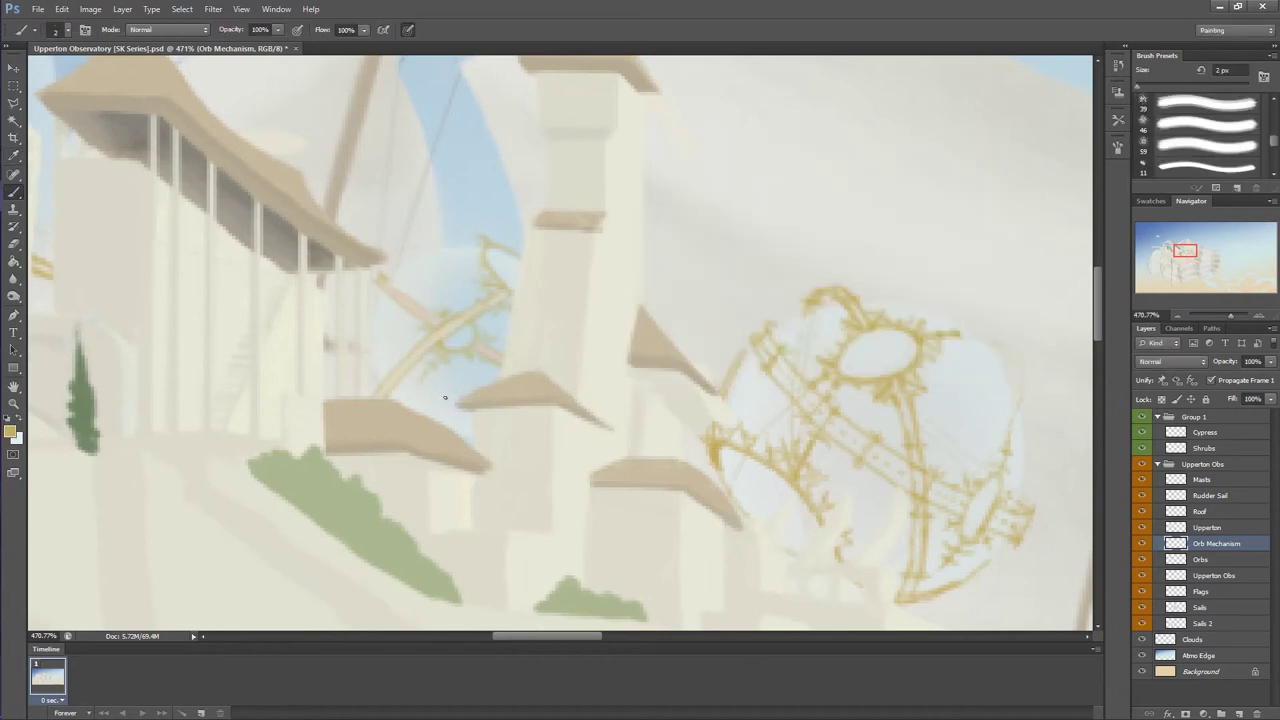
drag(460, 282, 458, 240)
Extend the gold arm strokes, then set the eraser to 1 px and the brush to 2 px
mouse_move(455, 372)
mouse_down()
mouse_move(455, 424)
mouse_move(450, 250)
mouse_move(486, 216)
mouse_up()
key(e)
key(bracketleft)
key(bracketleft)
key(bracketleft)
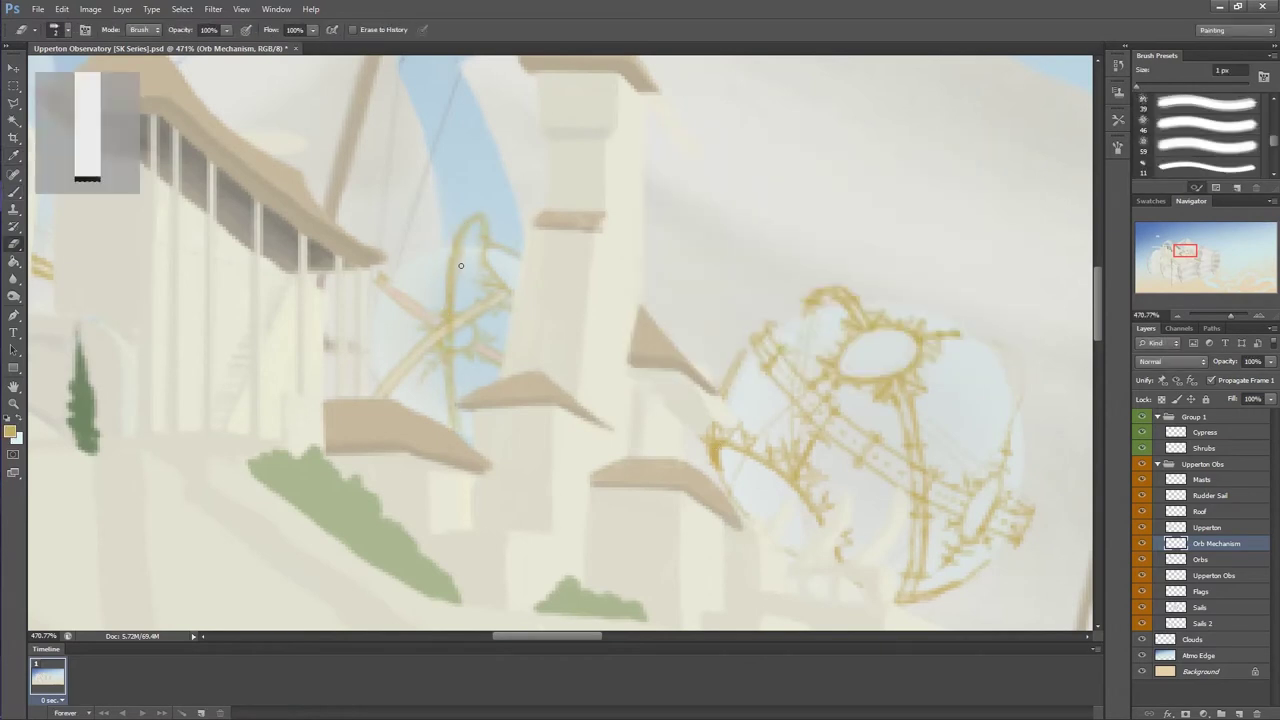
key(b)
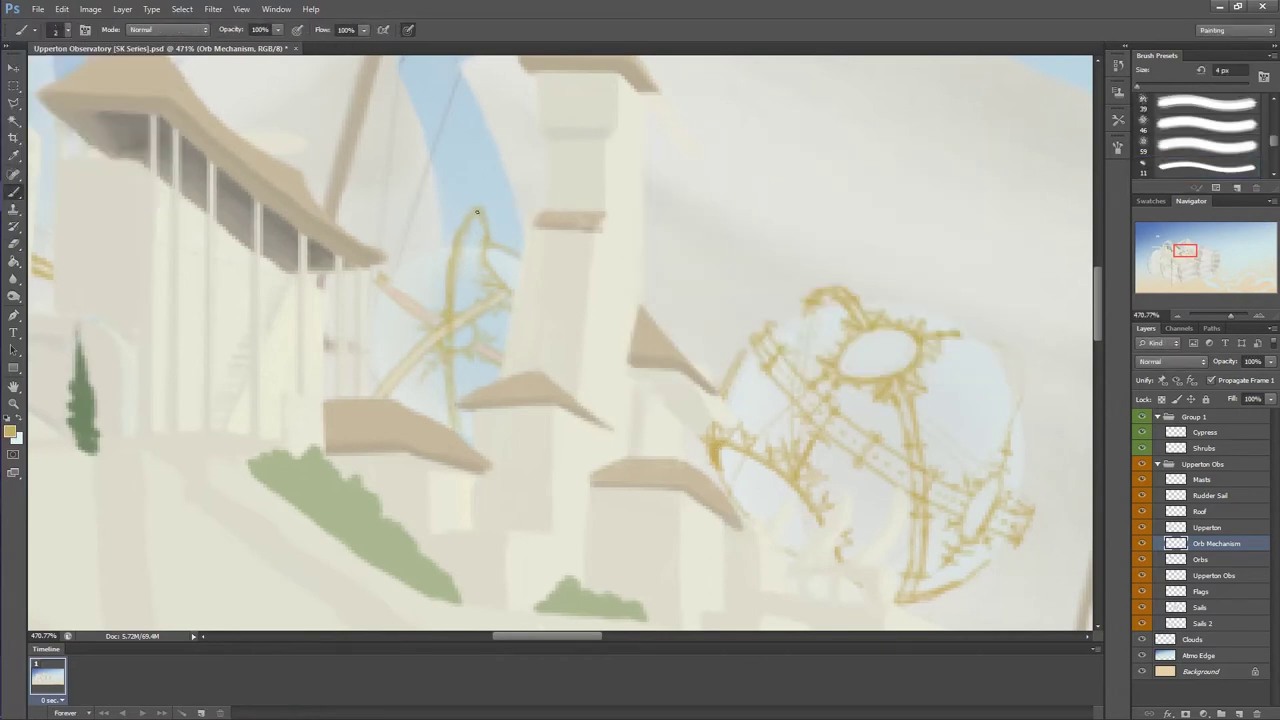
key(bracketleft)
click(56, 29)
key(bracketright)
Add fine detail strokes around the smaller orb's arm
drag(372, 350, 430, 302)
mouse_move(382, 374)
mouse_down()
mouse_move(460, 284)
mouse_move(406, 334)
mouse_move(462, 292)
mouse_up()
drag(380, 360, 420, 320)
mouse_move(350, 392)
mouse_down()
mouse_move(350, 368)
mouse_move(330, 386)
mouse_up()
drag(384, 398, 386, 388)
scroll(405, 264, down, 5)
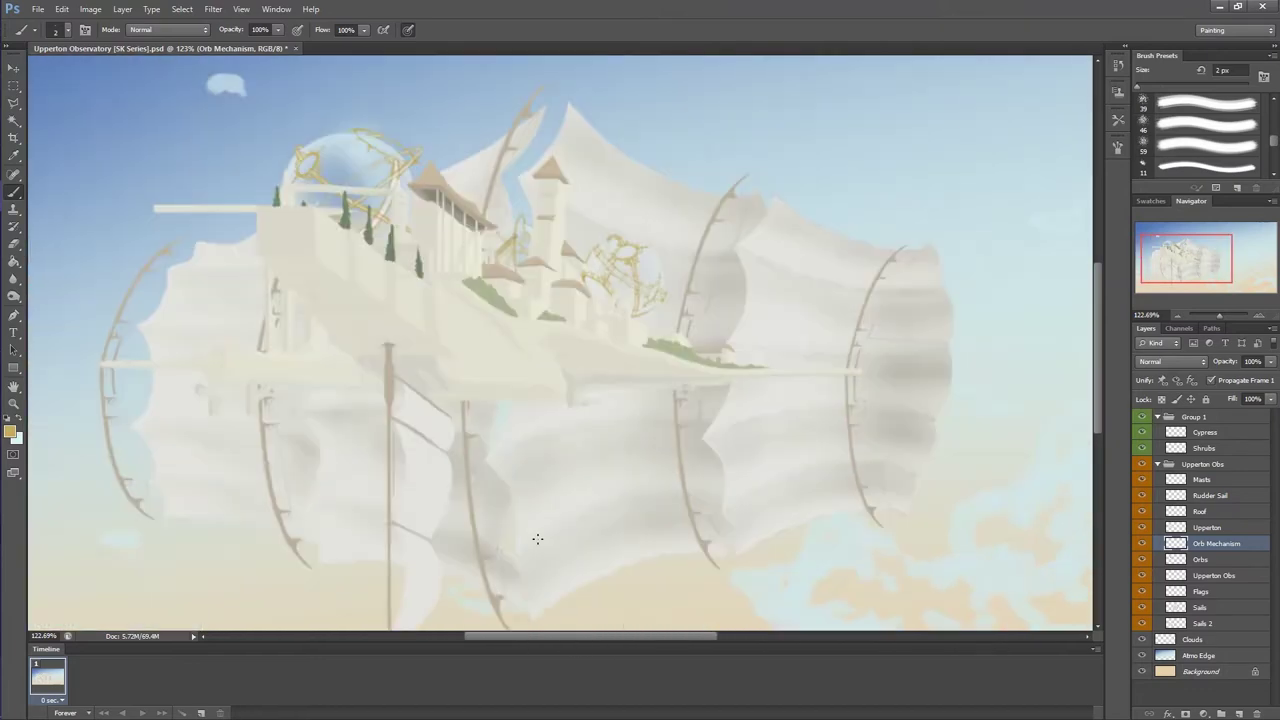
Paint three dark 1 px window slits near the tall tower's top on the Upperton layer
alt+scroll(555, 302, up, 4)
alt+scroll(555, 302, up, 3)
key(bracketleft)
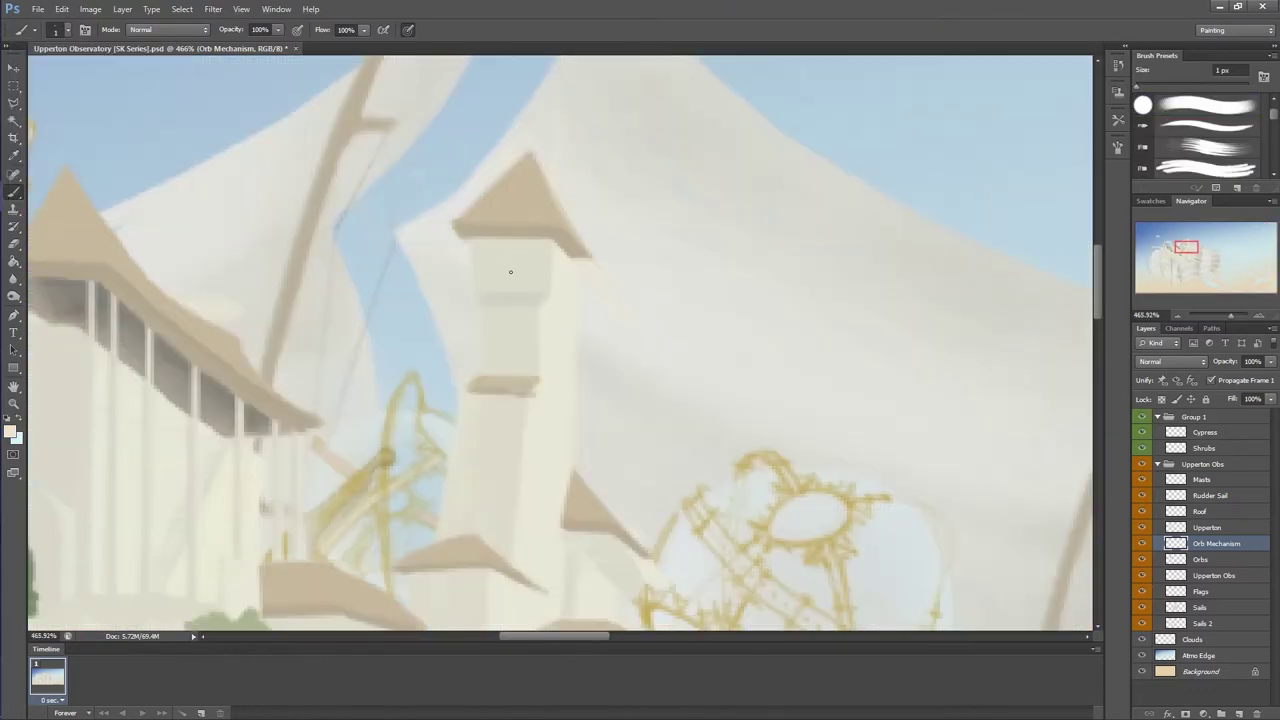
ctrl+click(483, 279)
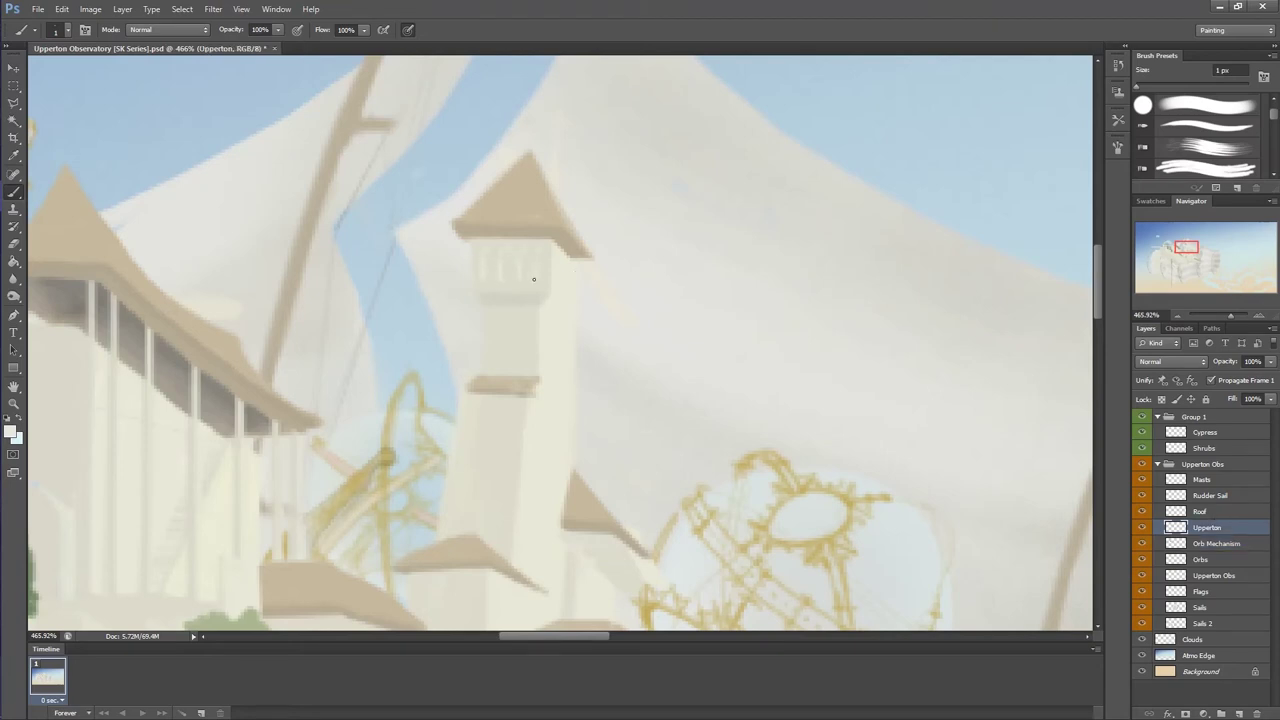
drag(488, 252, 488, 277)
mouse_move(504, 252)
mouse_down()
mouse_move(504, 280)
mouse_move(490, 278)
mouse_up()
mouse_move(508, 254)
mouse_down()
mouse_move(508, 276)
mouse_move(541, 277)
mouse_up()
Zoom back out and start a text line at the canvas's top-left
scroll(543, 331, down, 2)
scroll(543, 331, down, 10)
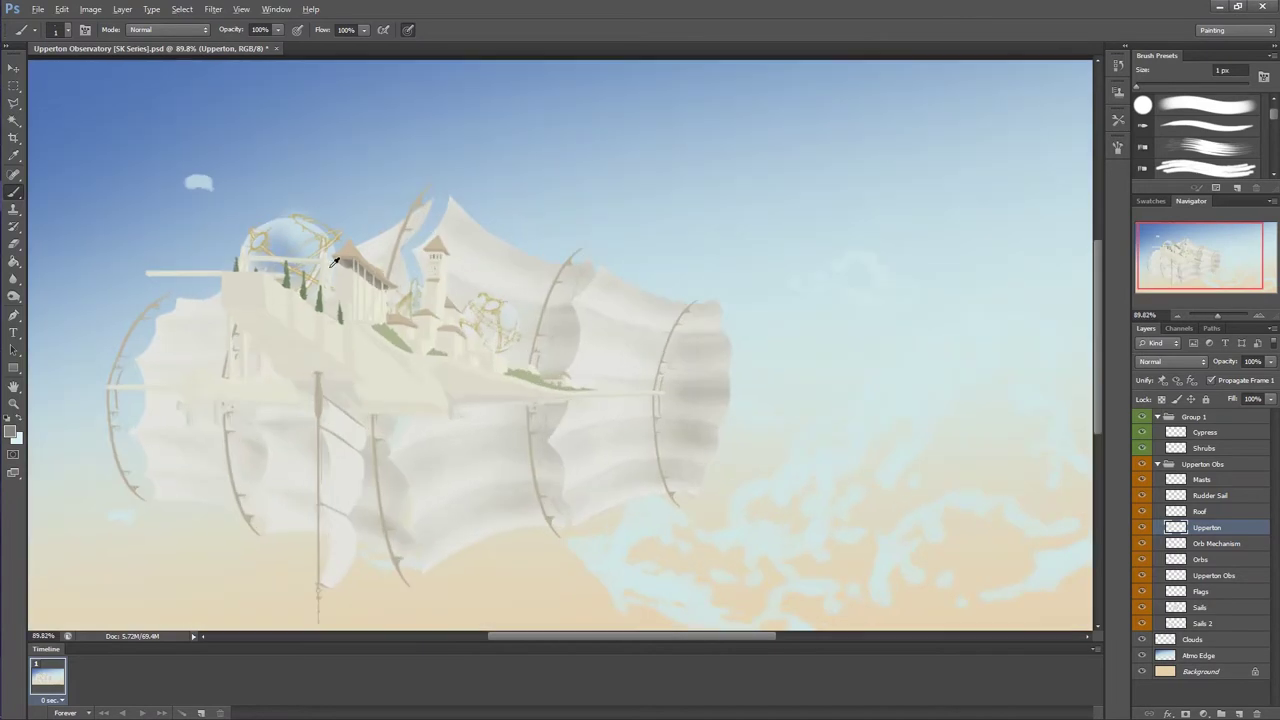
key(t)
click(71, 125)
Type a two-line text note beginning 'the really long pauses'
text(the)
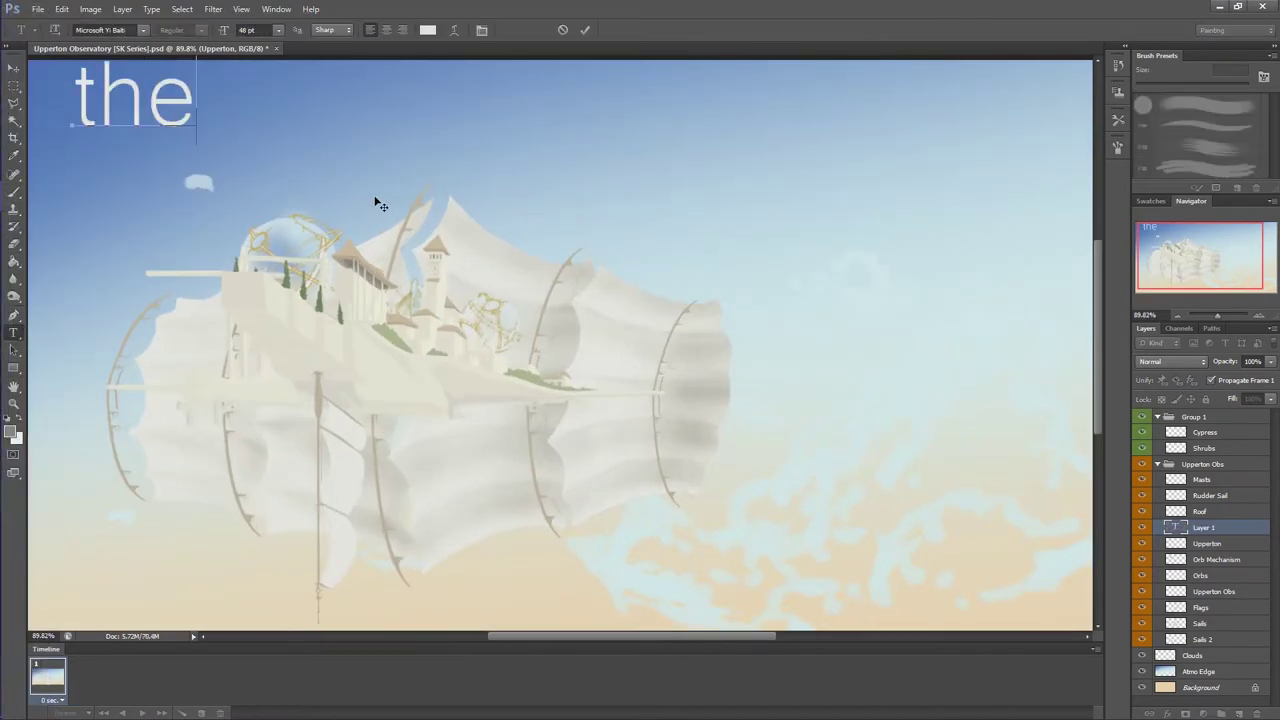
text( really long)
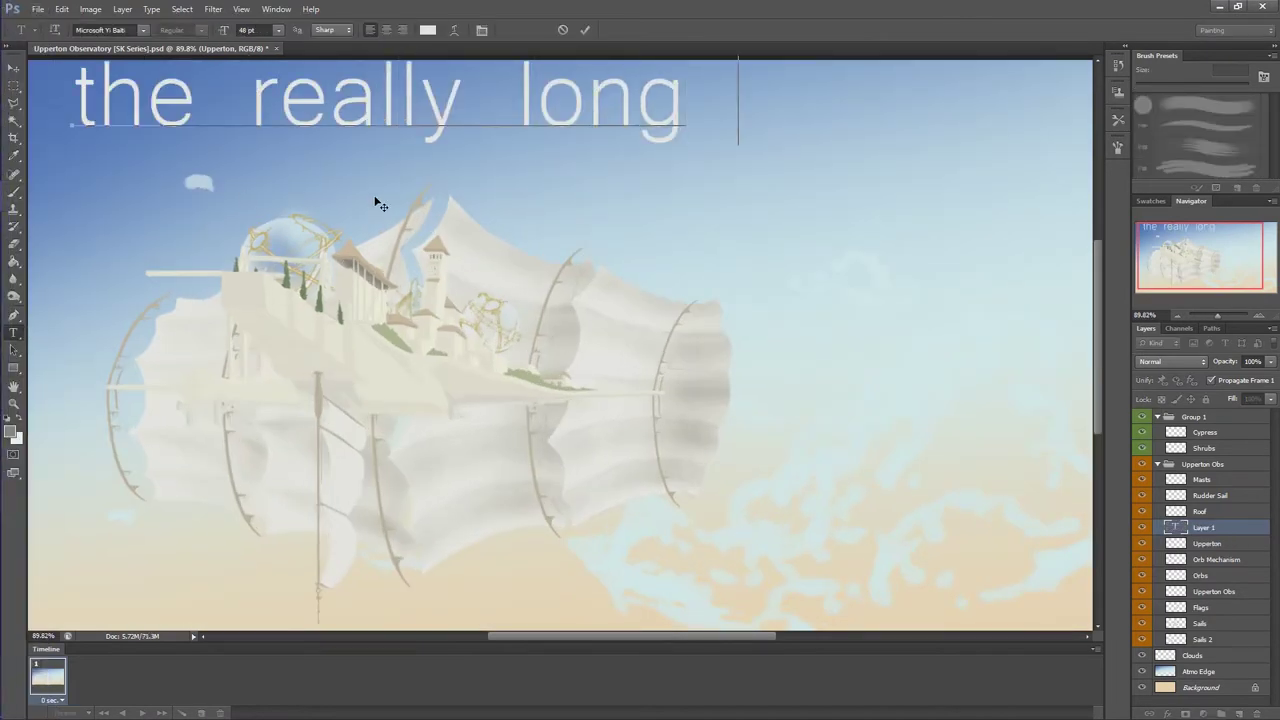
text( pauses)
key(Return)
text(are more coins==)
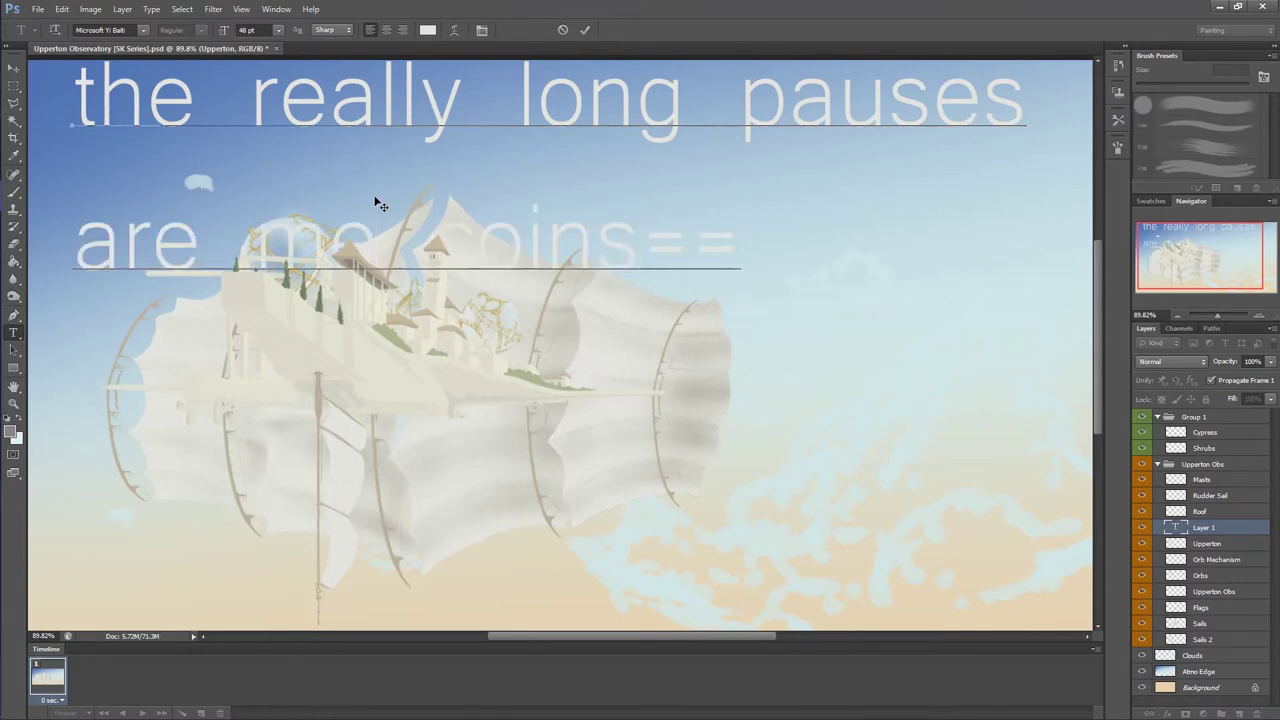
key(BackSpace)
key(BackSpace)
key(BackSpace)
key(BackSpace)
key(BackSpace)
key(BackSpace)
key(BackSpace)
text(chikin)
key(BackSpace)
key(BackSpace)
key(BackSpace)
text(nking what)
Add note lines reading 'next to say and how to do' and 'next'
key(Return)
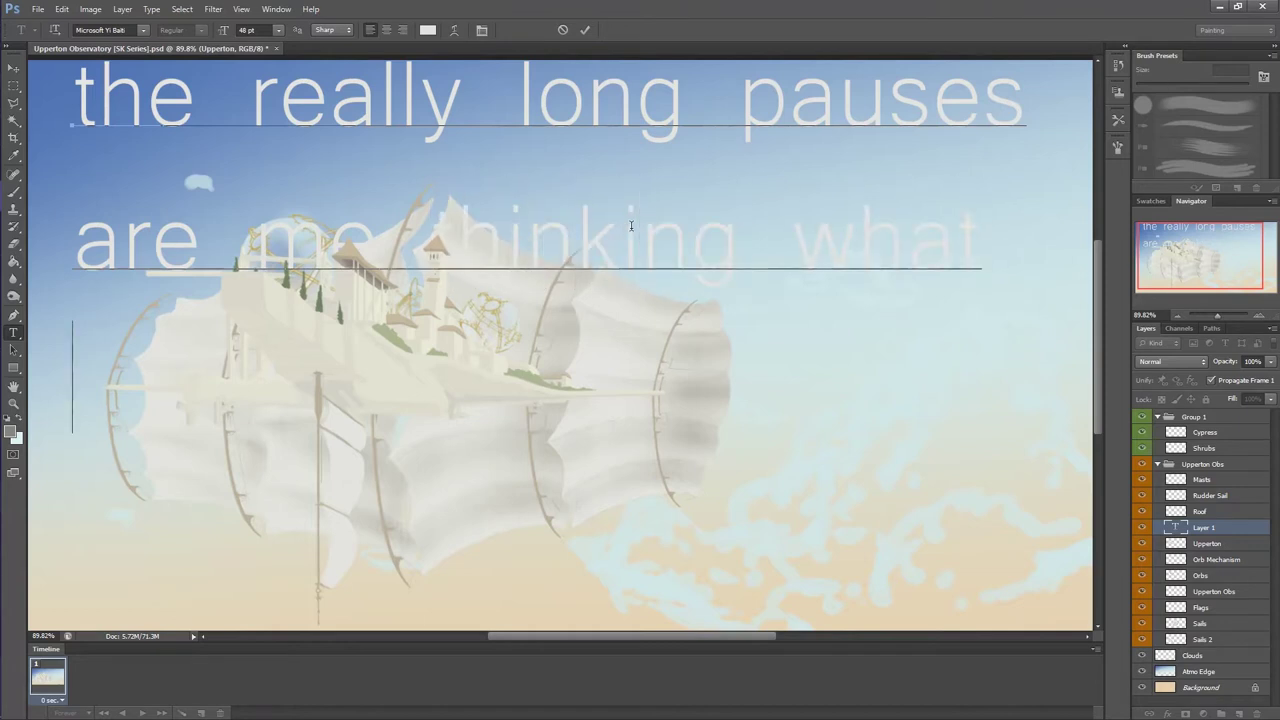
text(re)
key(BackSpace)
key(BackSpace)
text(n)
key(BackSpace)
text(next to say)
text( and)
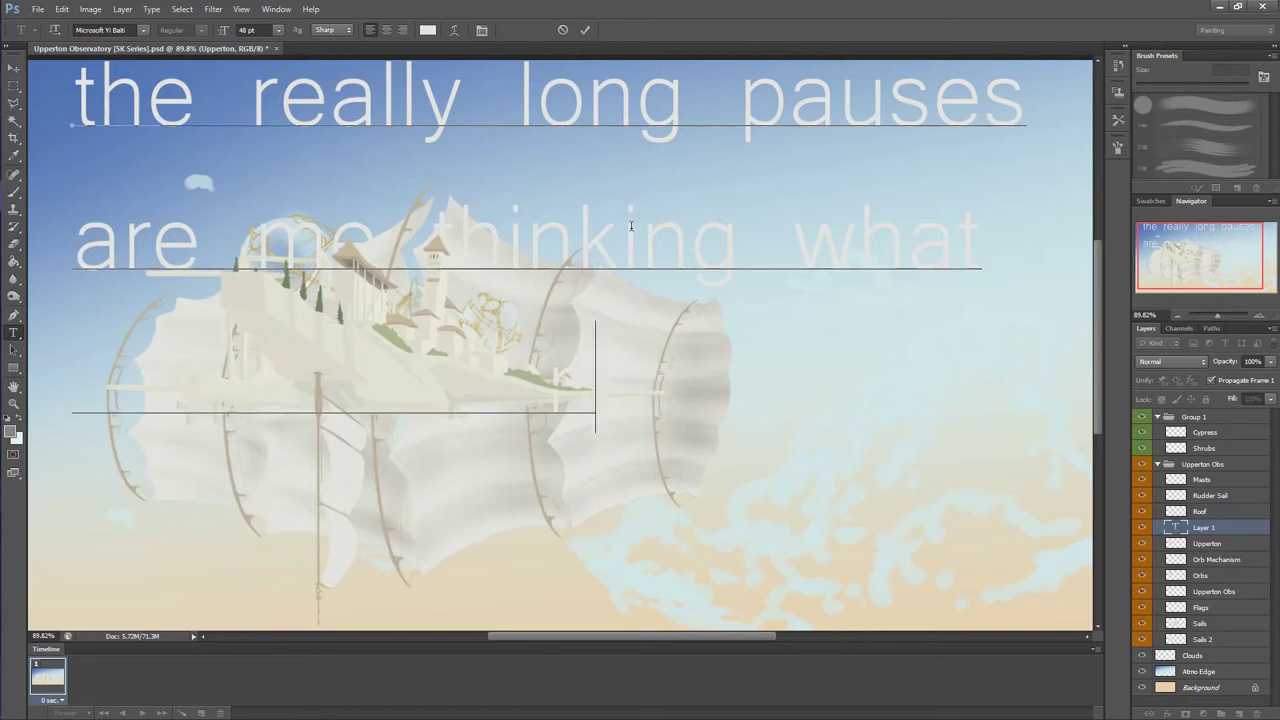
text( how to do)
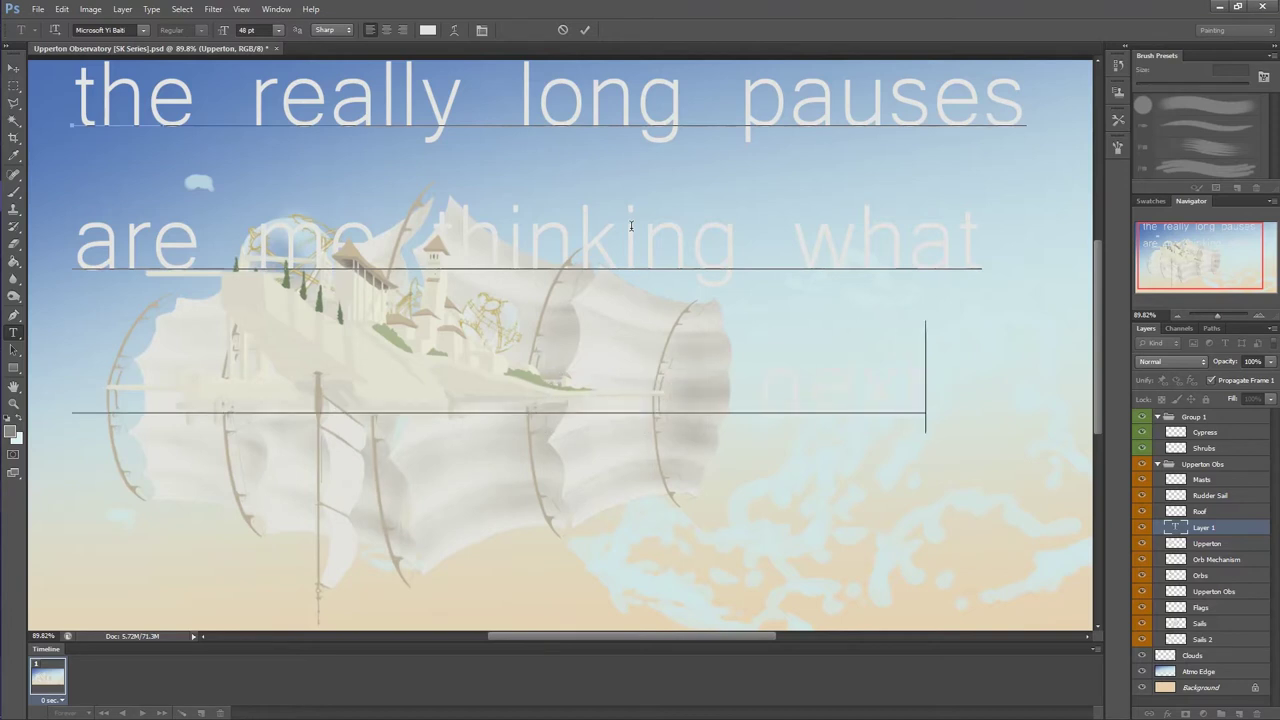
key(BackSpace)
key(BackSpace)
key(BackSpace)
key(BackSpace)
key(Return)
text(hm)
key(BackSpace)
key(BackSpace)
text(ne)
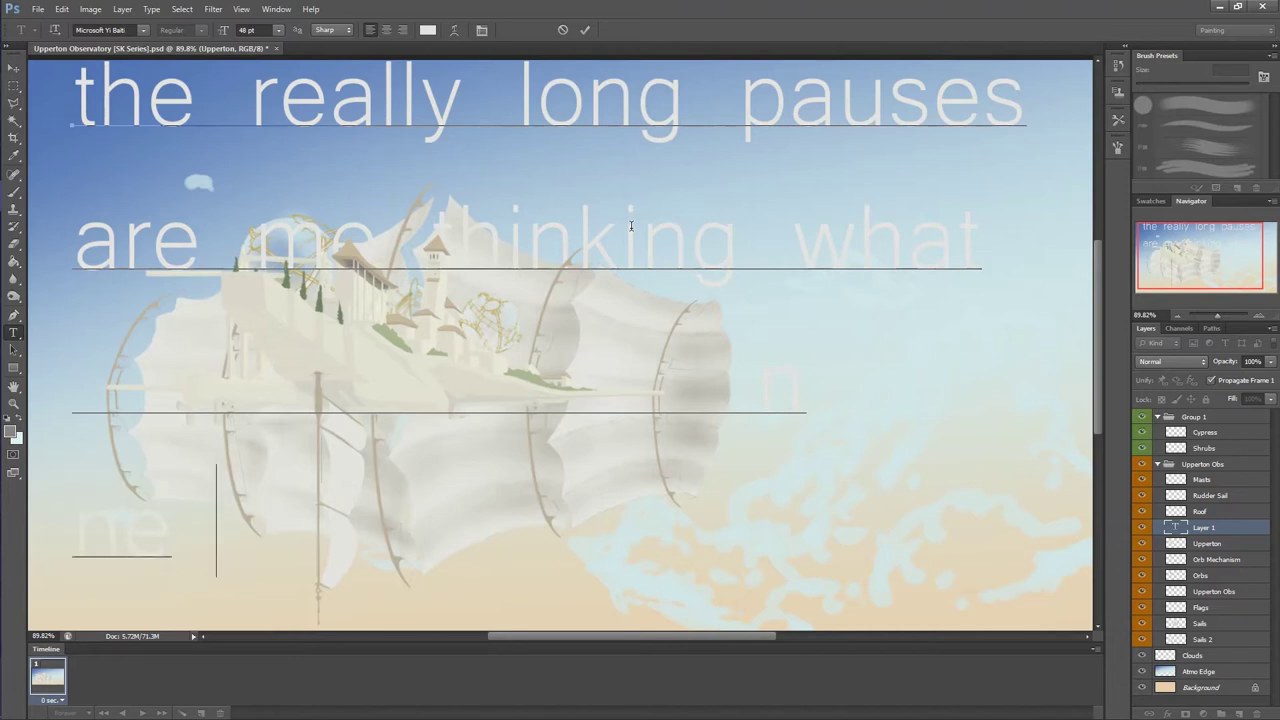
text(xt)
Commit the text and delete the temporary text layer
click(14, 67)
key(Delete)
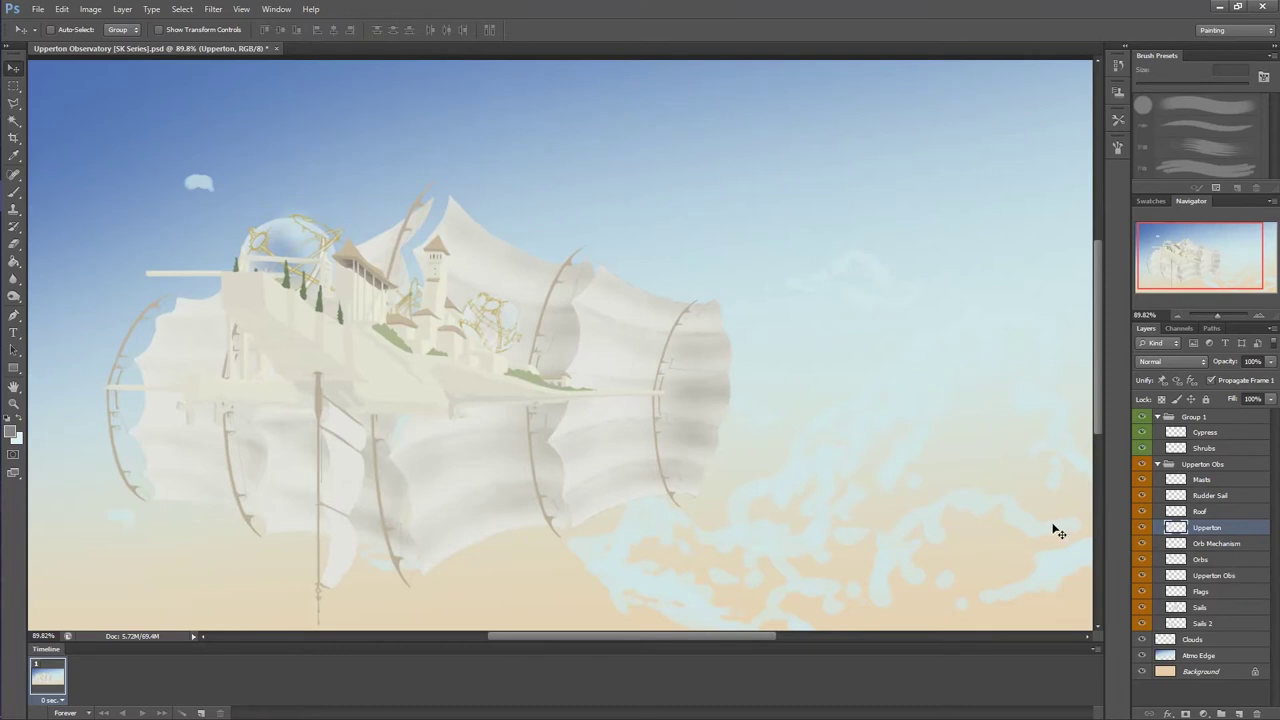
key(ctrl+z)
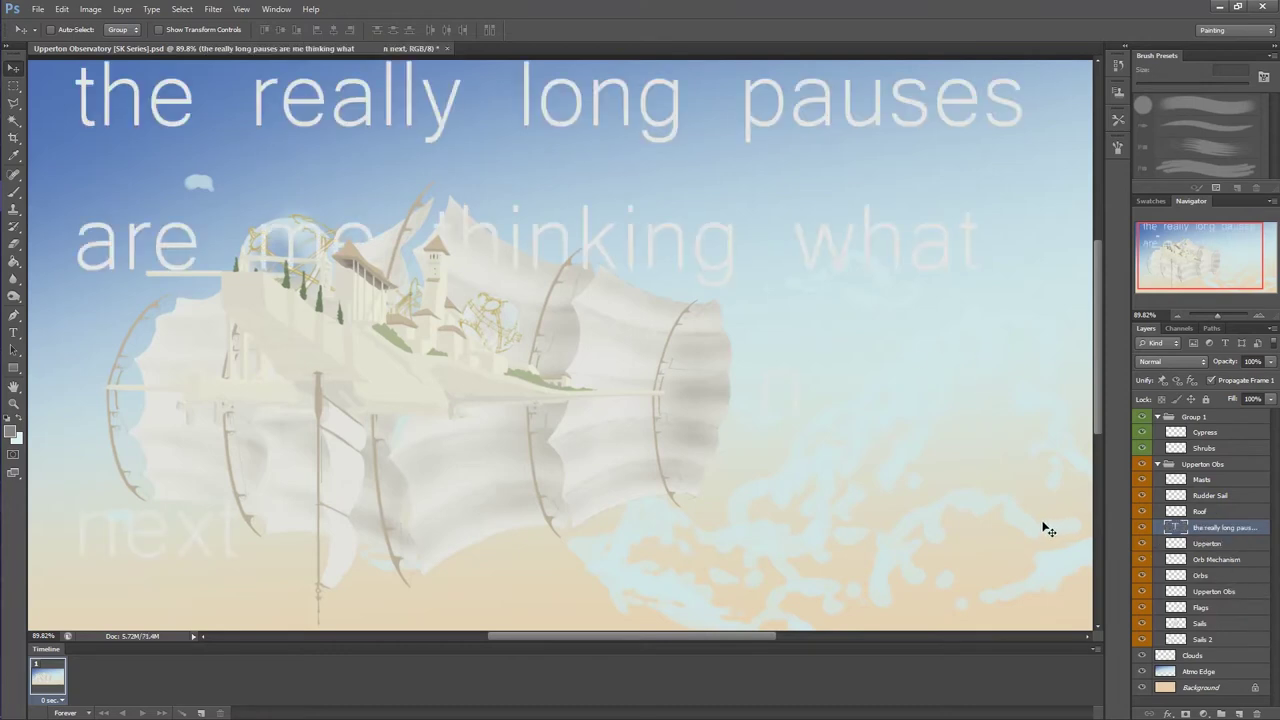
key(Delete)
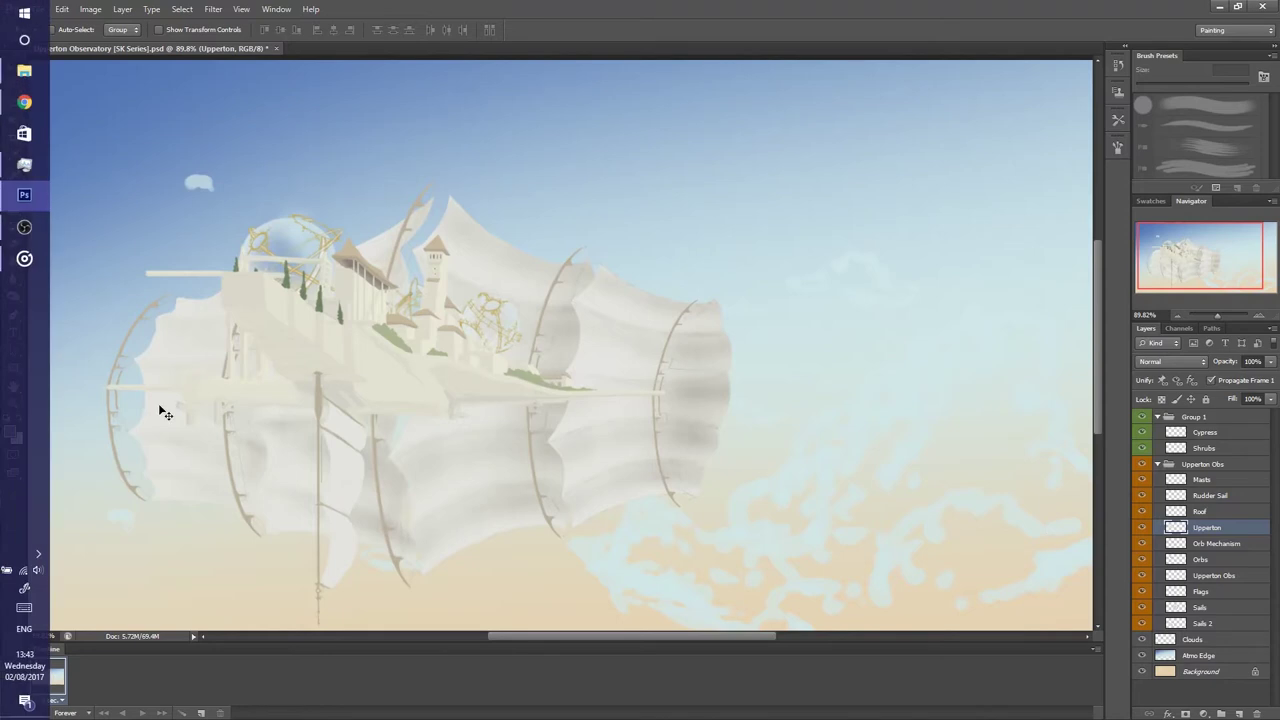
Add the note 'I'm thinking.. clouds : )', commit it, then delete that text layer
click(13, 332)
click(86, 166)
text(im)
key(BackSpace)
key(BackSpace)
text(I'm thinking.. clouds : ))
click(15, 68)
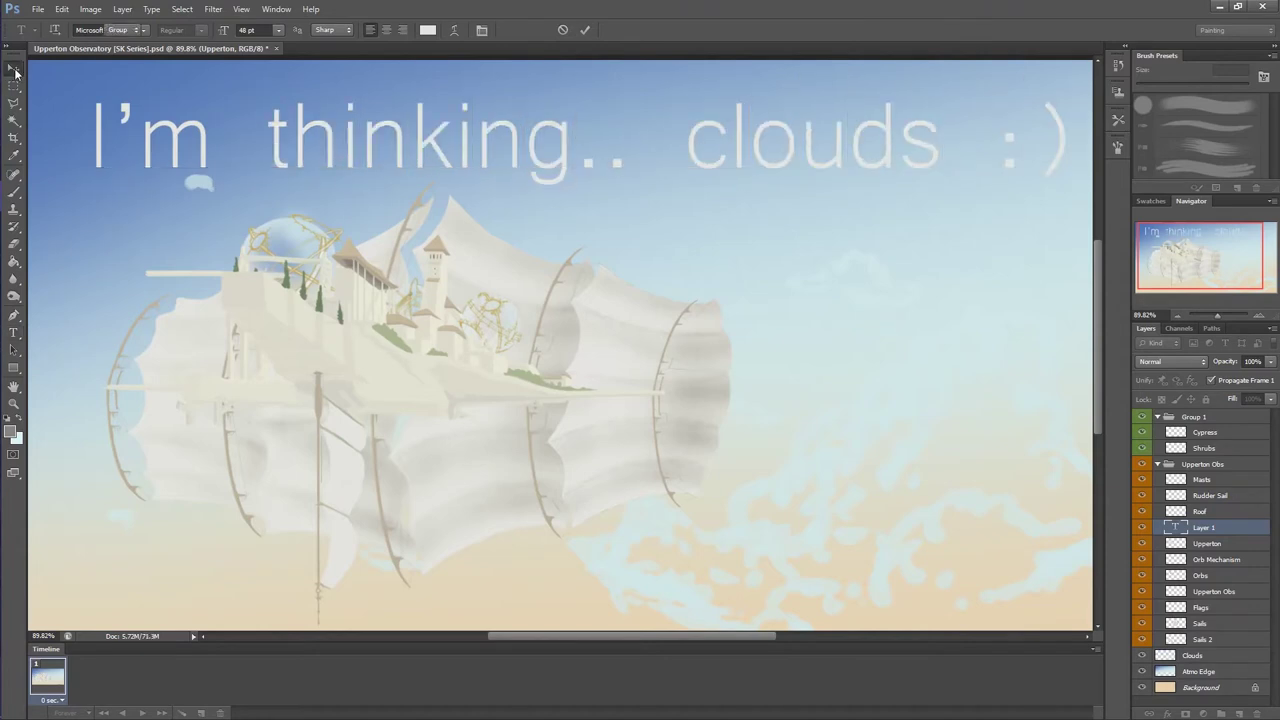
key(Delete)
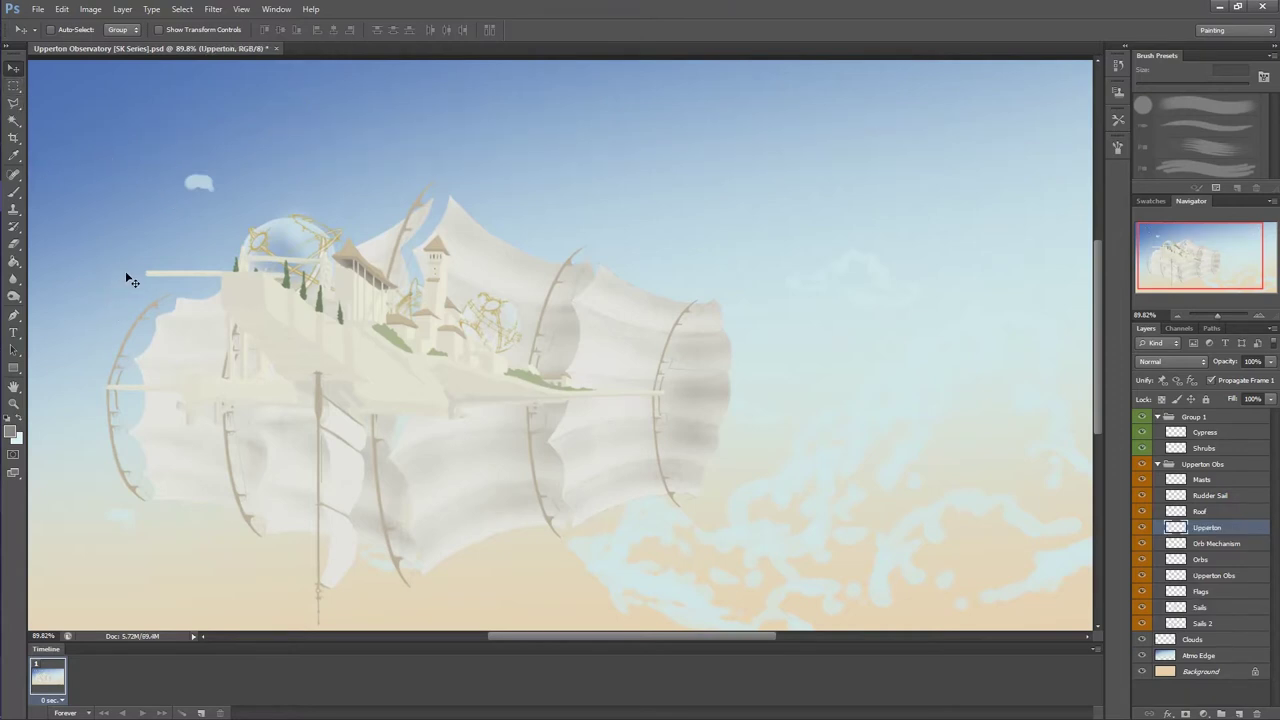
key(b)
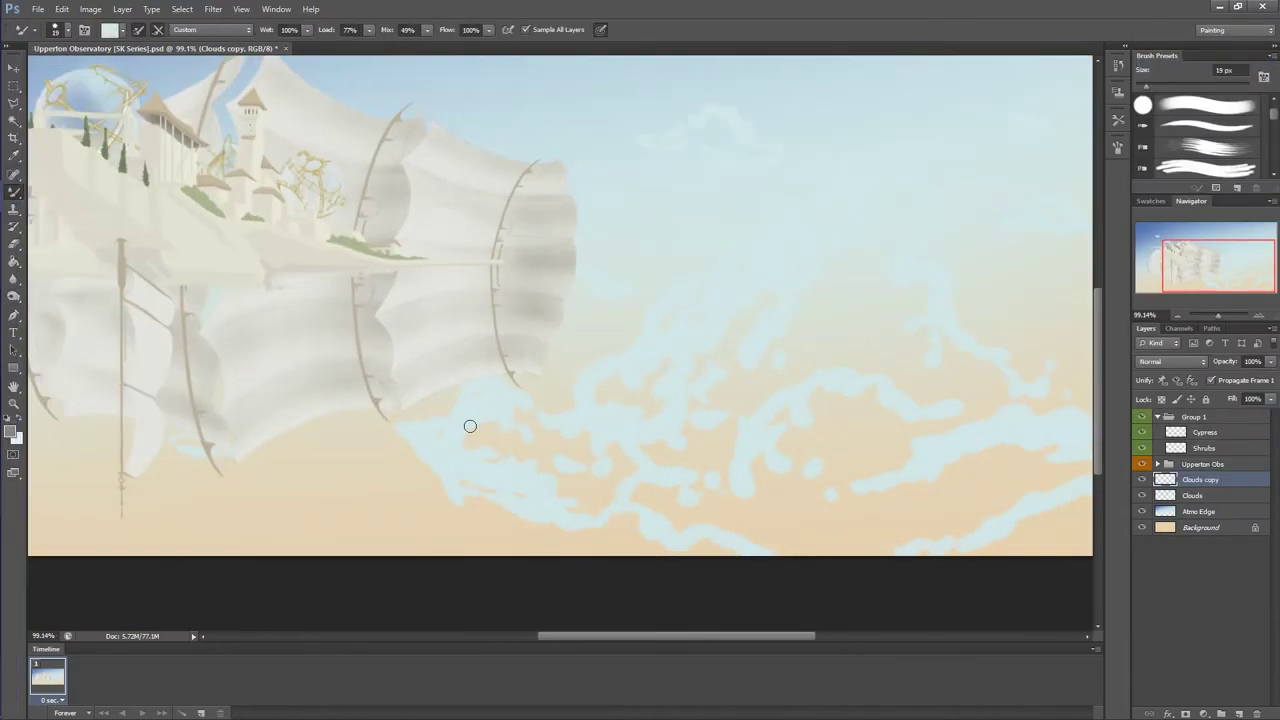
Enlarge the Mixer Brush and smear the blue cloud edges below the ship softer
key(])
key(])
key(])
drag(609, 400, 626, 446)
mouse_move(697, 408)
mouse_down()
mouse_move(609, 471)
mouse_move(480, 409)
mouse_move(417, 460)
mouse_move(529, 457)
mouse_move(477, 531)
mouse_move(554, 513)
mouse_move(554, 466)
mouse_move(654, 523)
mouse_move(737, 520)
mouse_move(645, 480)
mouse_up()
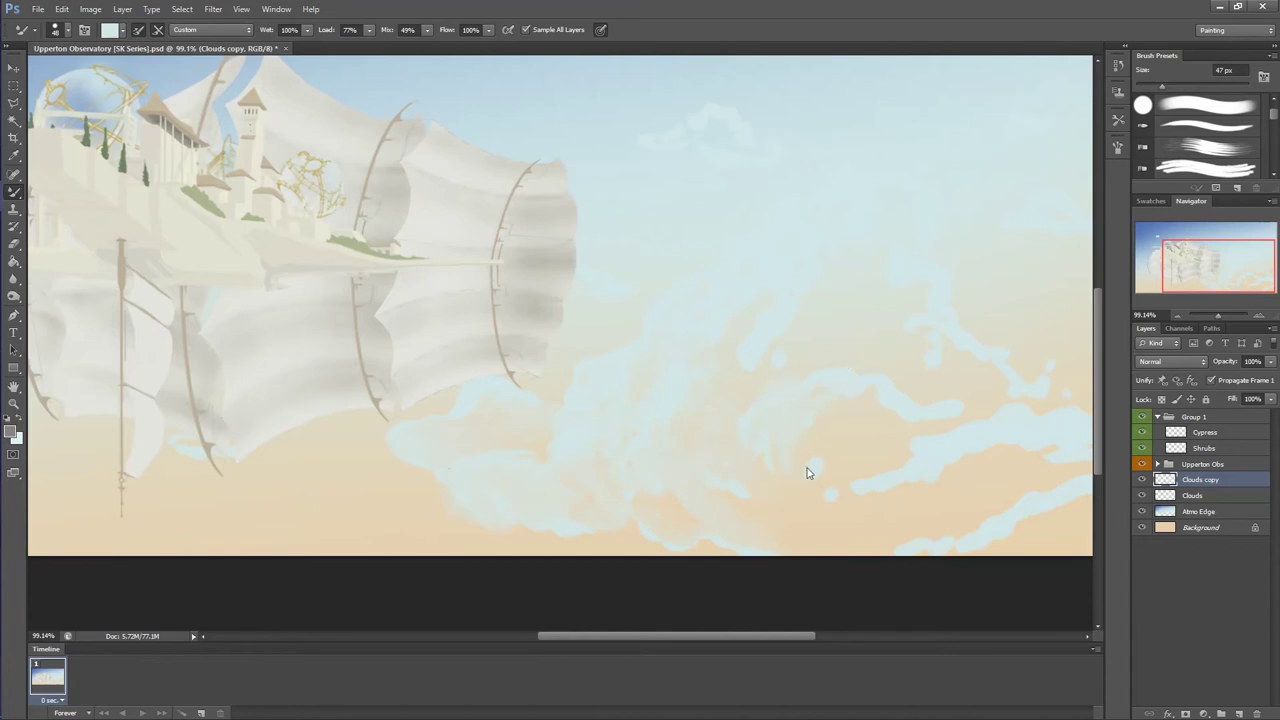
Open Image > Adjustments > Brightness/Contrast, then fit the whole painting in view
click(90, 9)
mouse_move(120, 60)
click(270, 43)
key(e)
double_click(1200, 480)
Rename the layer 'Clouds v2' and paint a puffy tan cloud mass at 57% opacity
text(v2)
key(Return)
key(b)
click(10, 432)
click(980, 171)
mouse_move(745, 440)
mouse_down()
mouse_move(792, 339)
mouse_move(887, 359)
mouse_up()
key(5)
key(7)
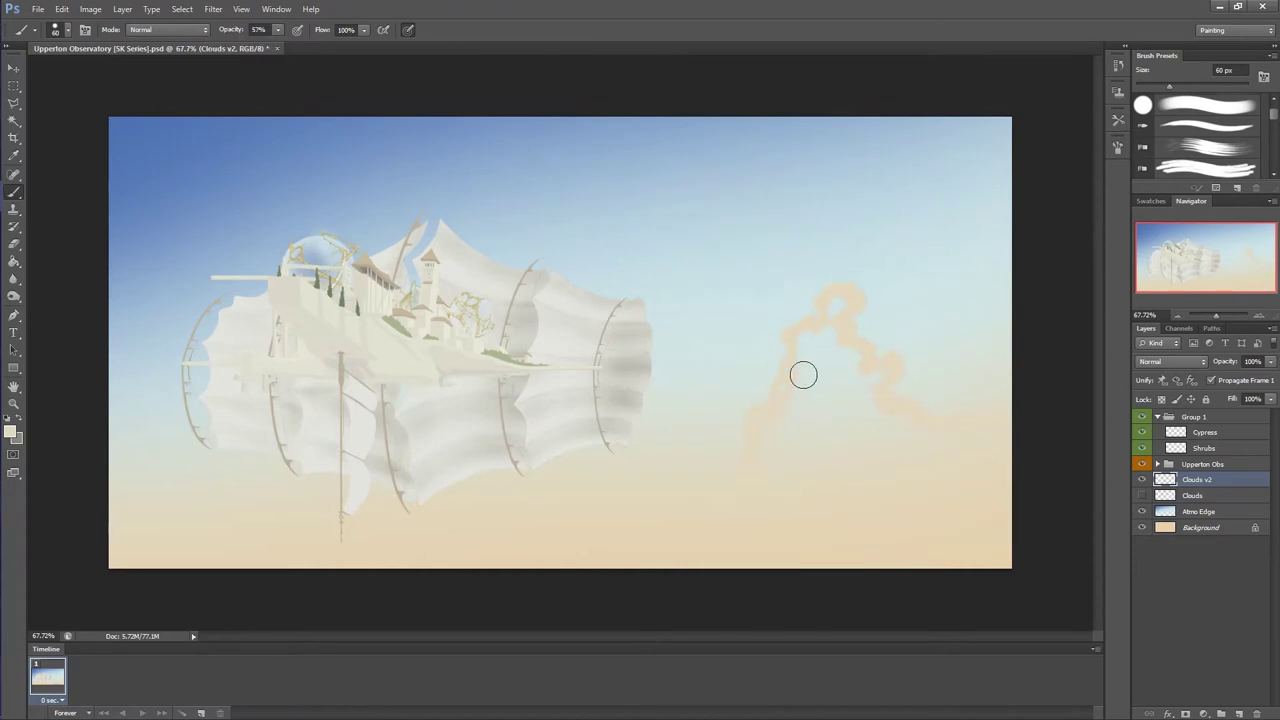
mouse_move(812, 431)
mouse_down()
mouse_move(817, 327)
mouse_move(815, 344)
mouse_move(220, 479)
mouse_up()
Paint bluish-white cloud puffs across the upper sky and at the left
drag(680, 195, 643, 260)
mouse_move(165, 250)
mouse_down()
mouse_move(147, 300)
mouse_move(200, 260)
mouse_up()
alt+click(663, 224)
drag(540, 232, 506, 263)
drag(331, 197, 485, 147)
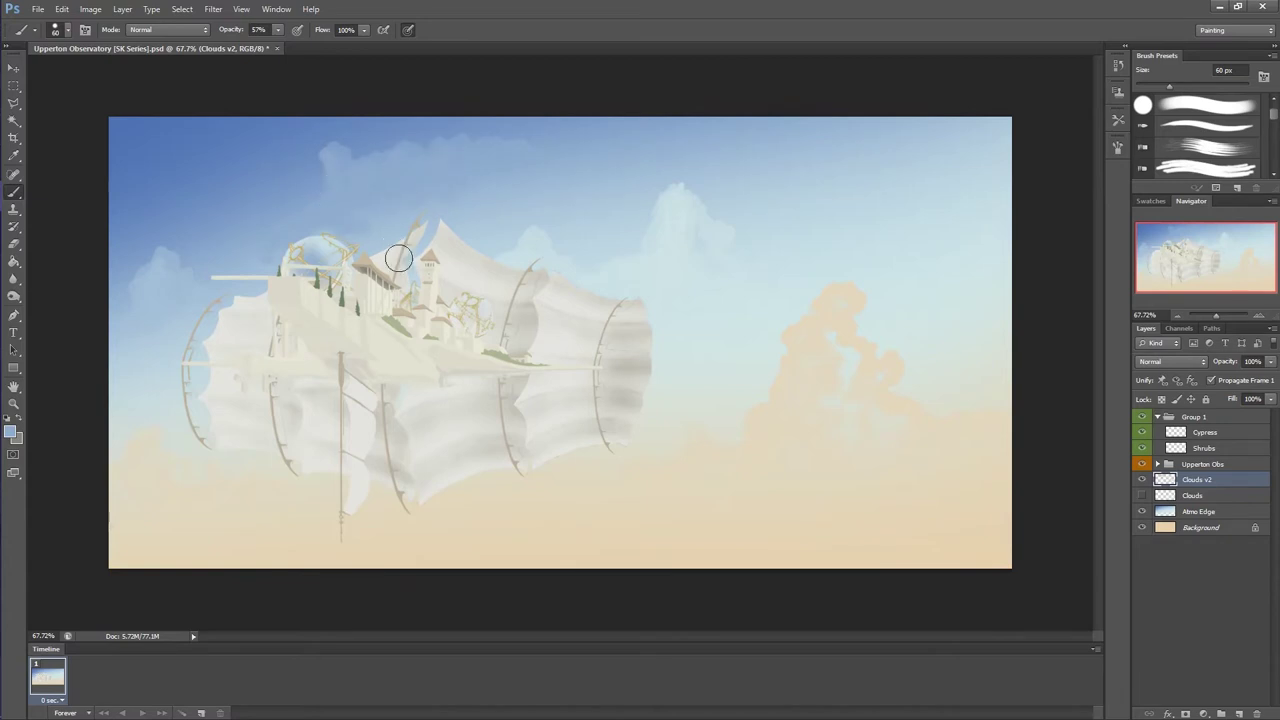
Erase stray cloud strokes and sample the beige cloud colour
key(e)
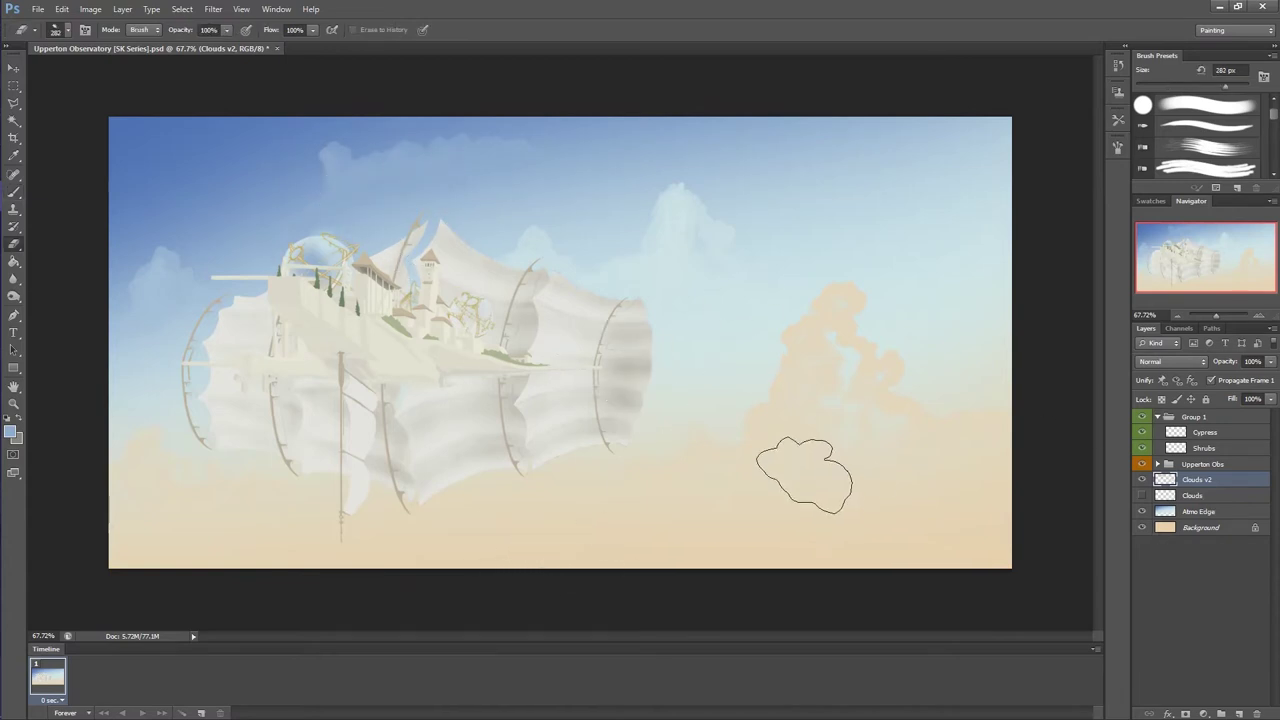
key(b)
alt+click(684, 557)
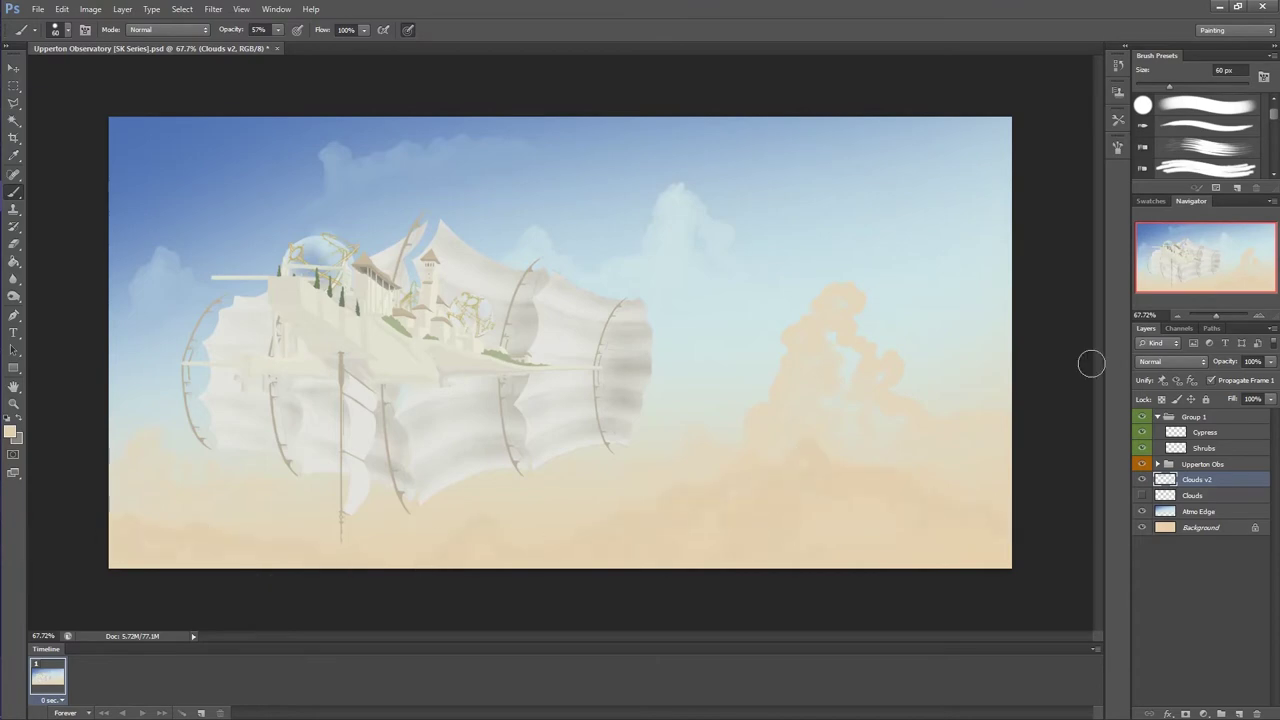
scroll(557, 391, up, 3)
scroll(557, 391, up, 3)
key(shift+b)
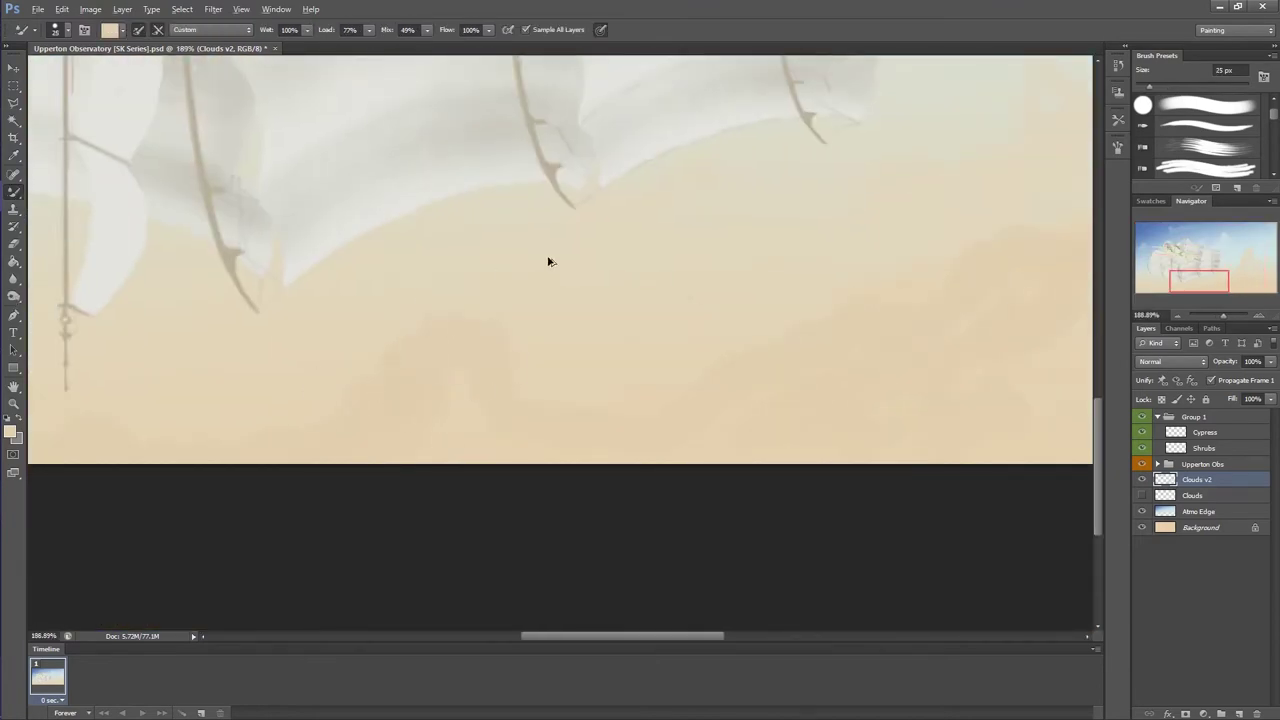
With Atmo Edge and Background hidden, blend the peach cloud strokes, then show them again
scroll(654, 420, down, 4)
drag(1143, 526, 1142, 511)
scroll(600, 394, up, 4)
scroll(600, 394, up, 4)
mouse_move(470, 420)
mouse_down()
mouse_move(663, 380)
mouse_move(649, 432)
mouse_up()
drag(1142, 511, 1142, 527)
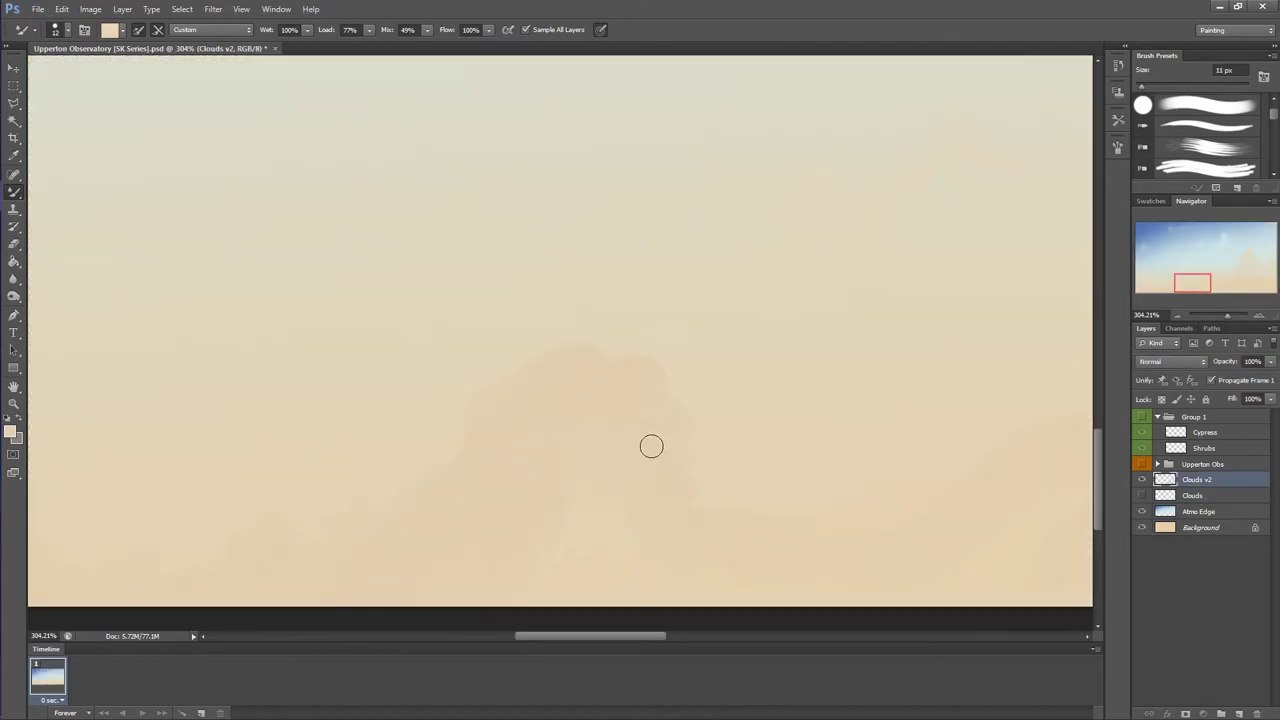
Blend the large peach cloud masses and notch sky colour into their upper-right edge
scroll(628, 365, down, 5)
scroll(608, 428, up, 5)
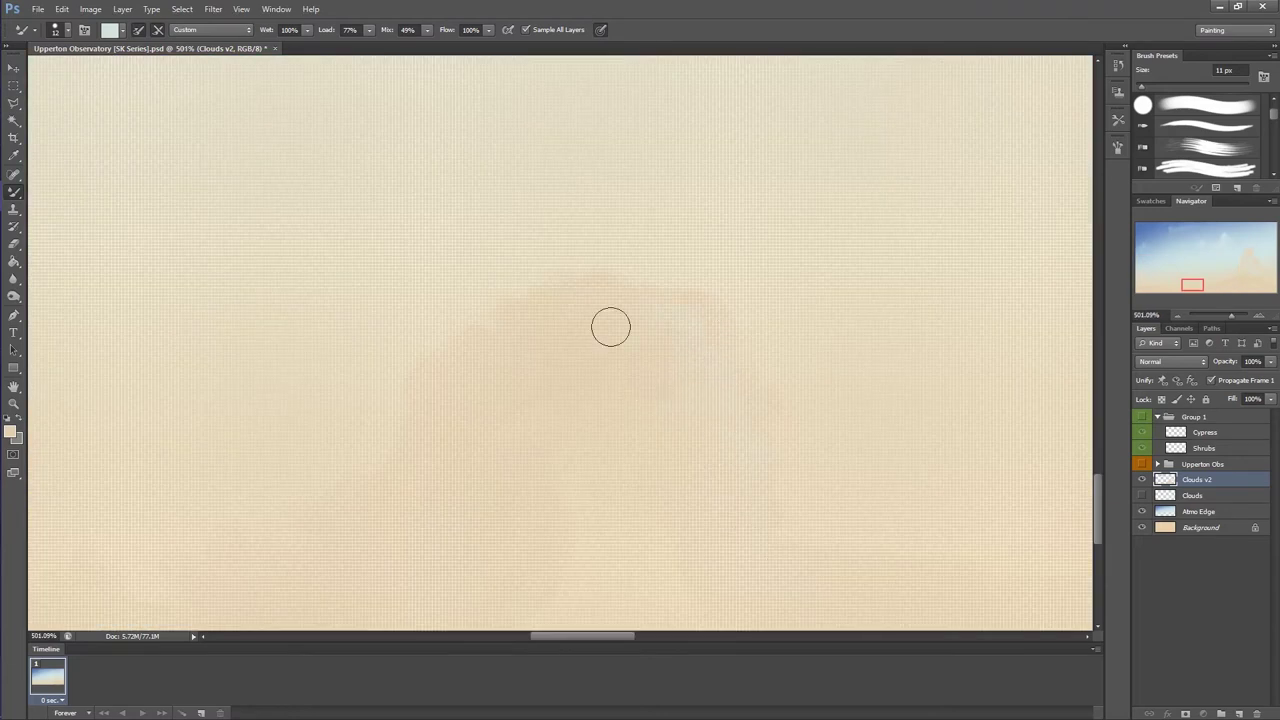
scroll(640, 386, down, 3)
scroll(469, 336, up, 3)
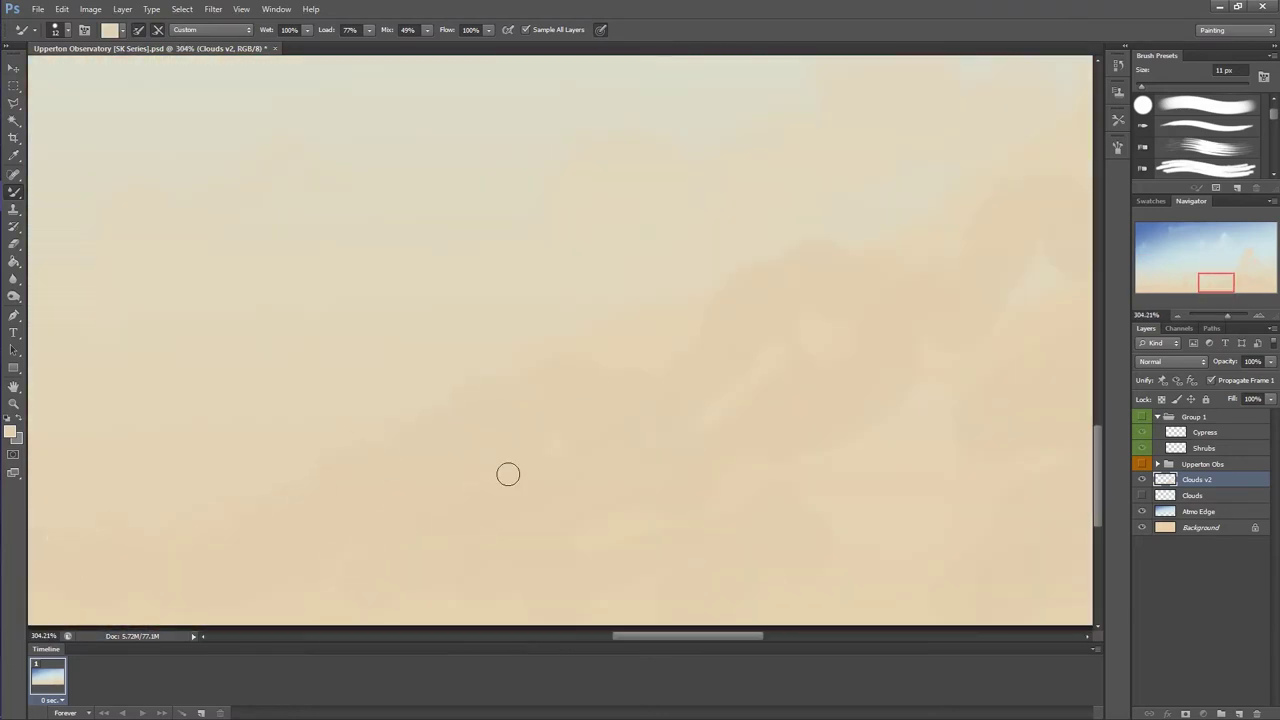
drag(823, 243, 438, 480)
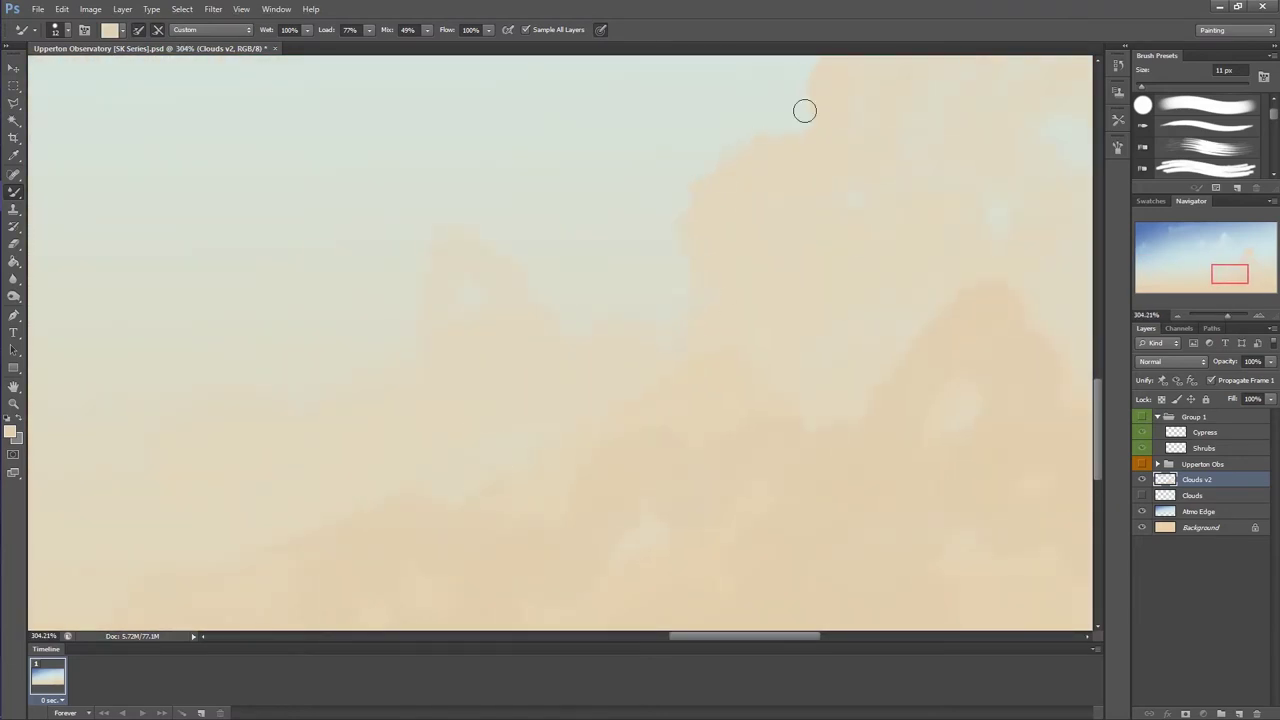
drag(784, 140, 642, 204)
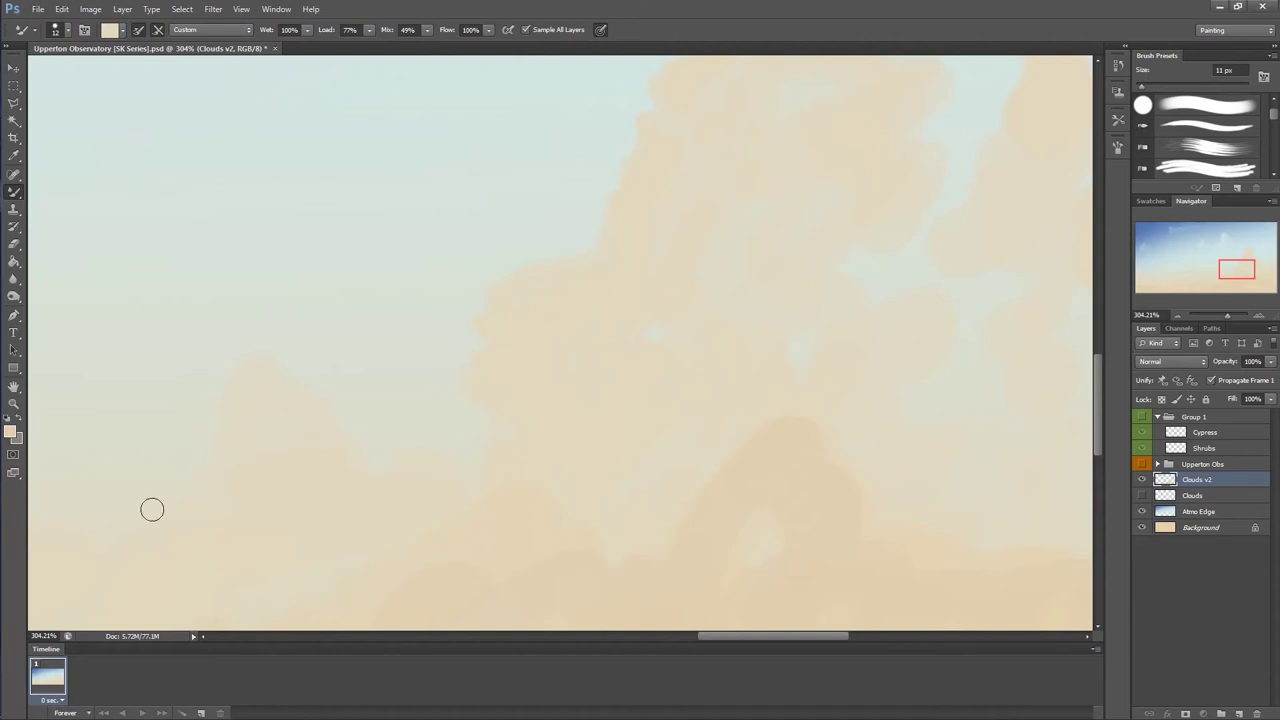
drag(494, 177, 327, 322)
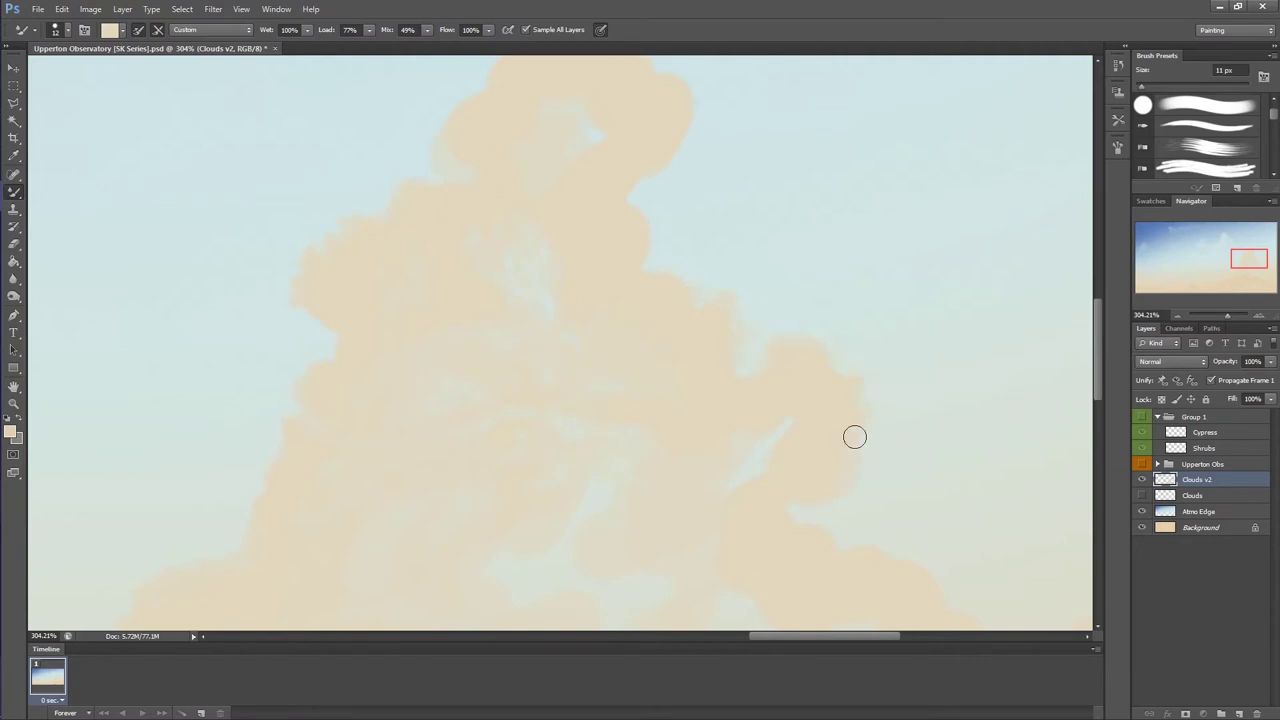
drag(640, 185, 366, 357)
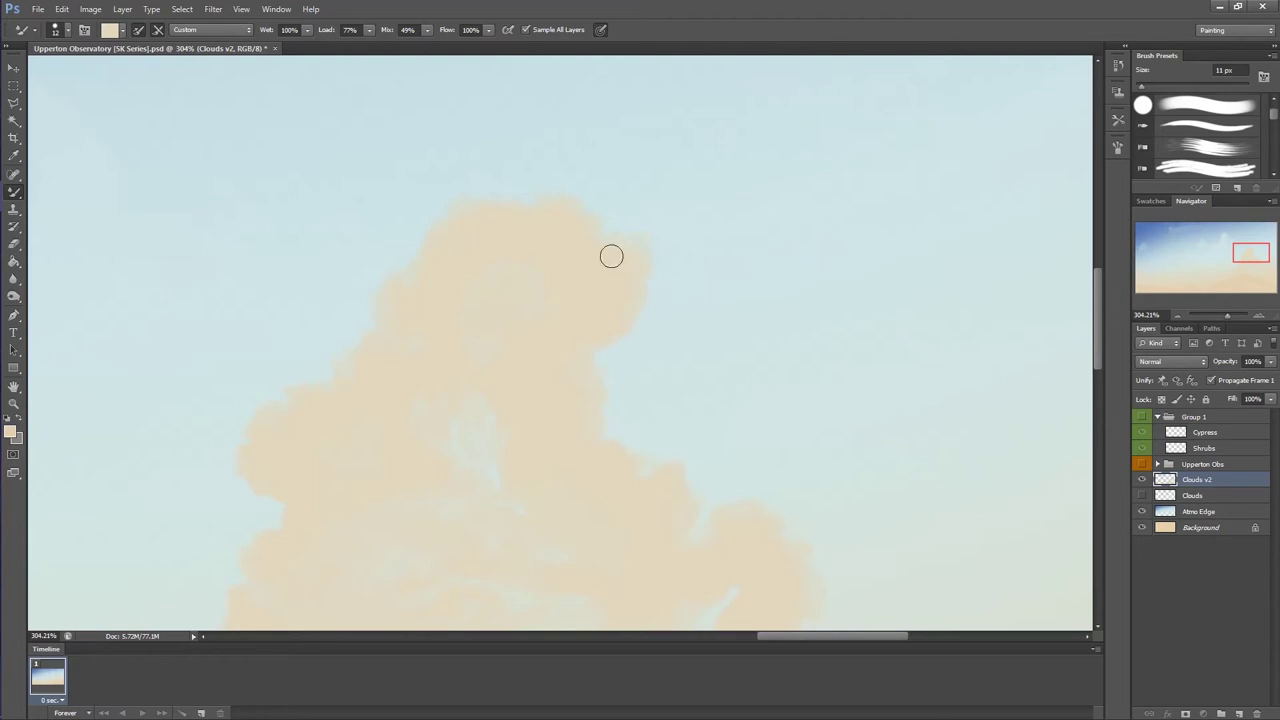
click(605, 243)
Pan to the clouds' right side, adjust brush size, and zoom in on the upper sky
drag(484, 445, 675, 338)
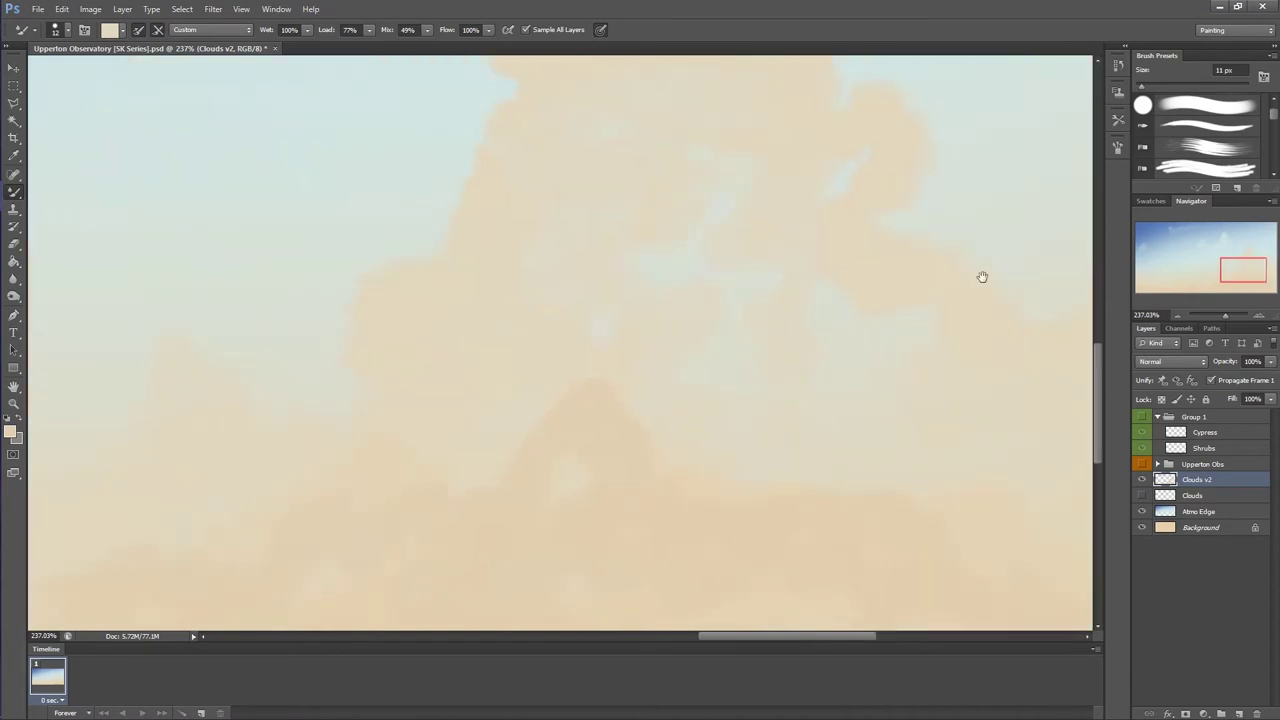
drag(1032, 407, 663, 283)
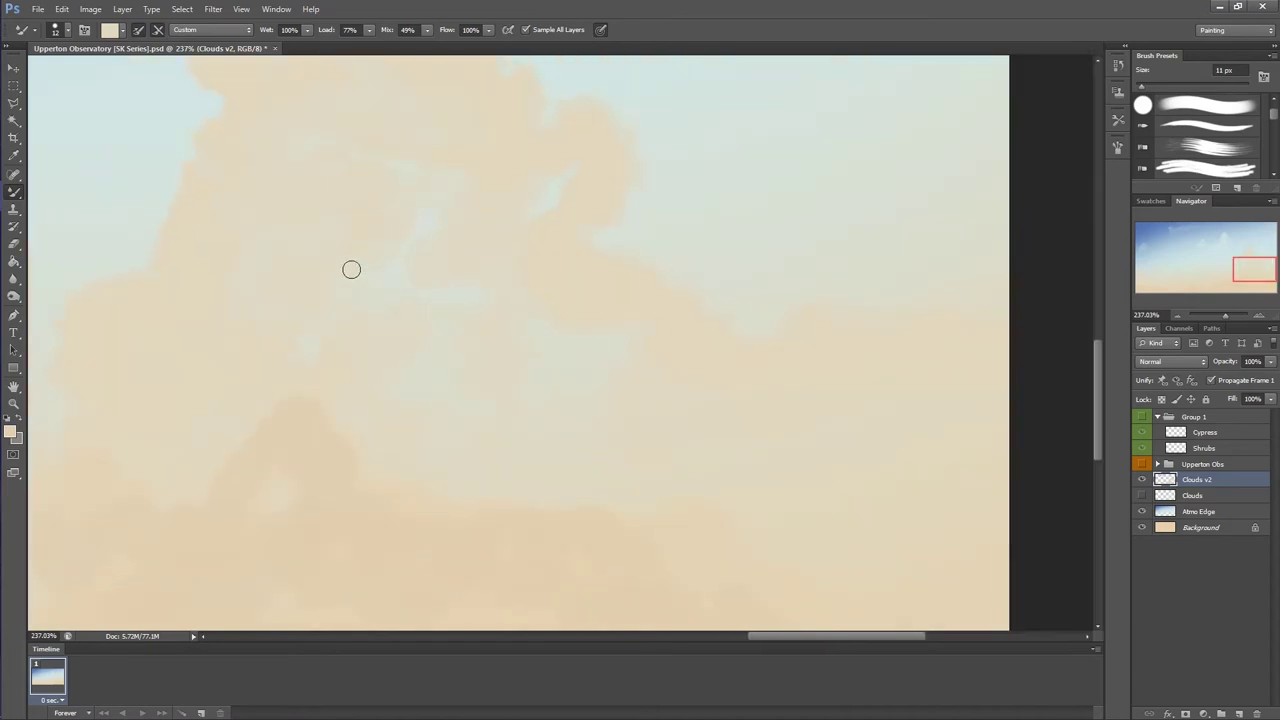
key(])
key(])
key(])
key([)
key([)
key([)
scroll(600, 306, down, 3)
scroll(571, 257, up, 2)
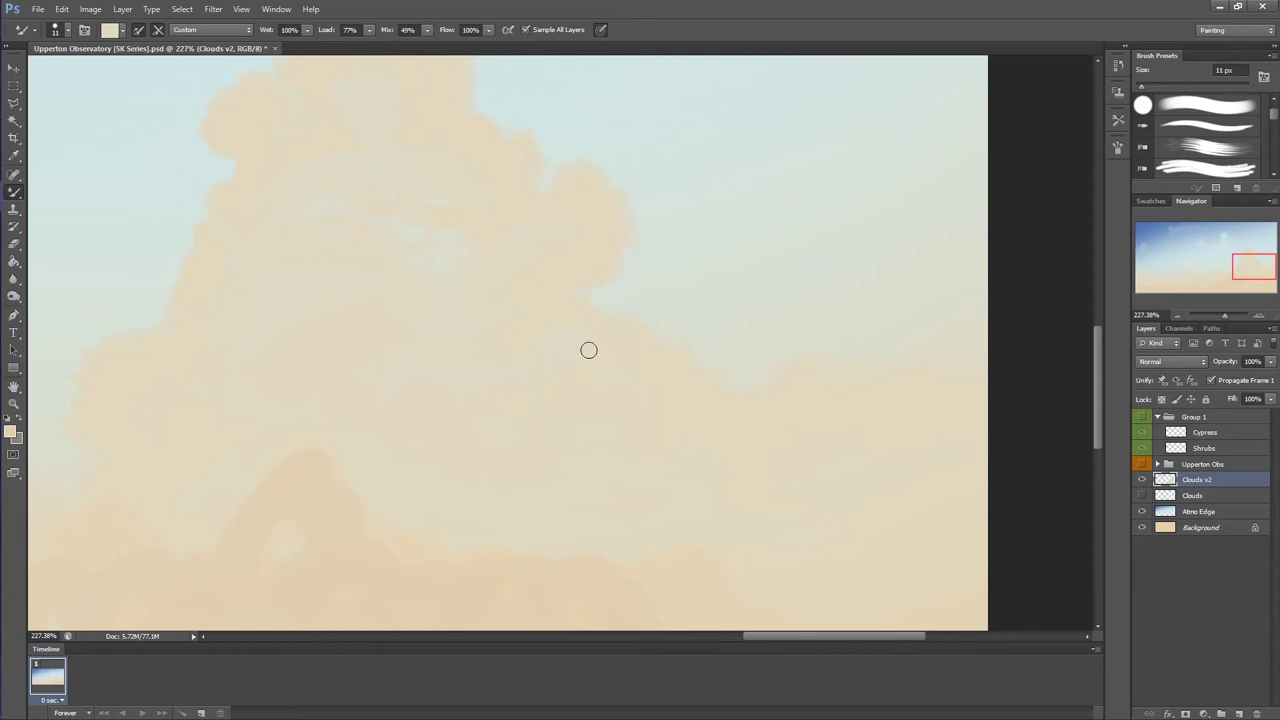
scroll(588, 350, down, 2)
scroll(666, 274, up, 2)
scroll(371, 286, down, 2)
scroll(255, 348, up, 3)
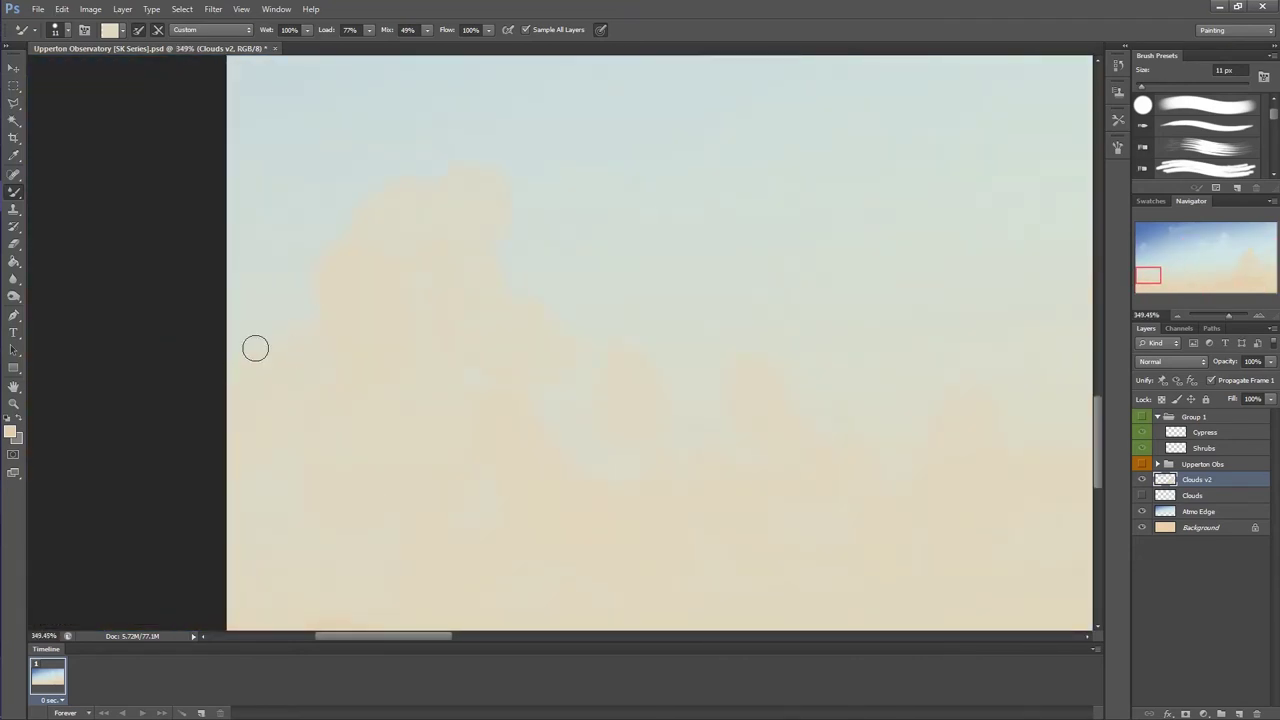
scroll(700, 390, down, 1)
scroll(641, 386, up, 1)
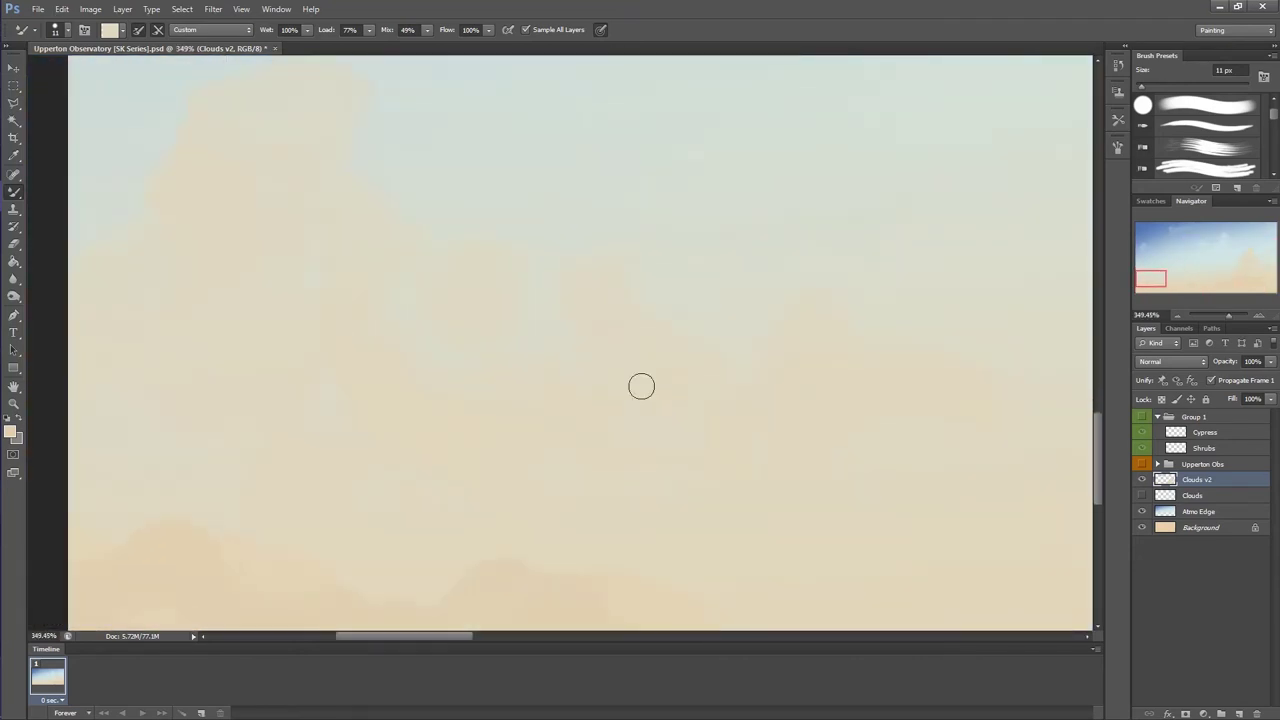
scroll(206, 274, down, 2)
scroll(246, 371, up, 2)
scroll(246, 371, up, 1)
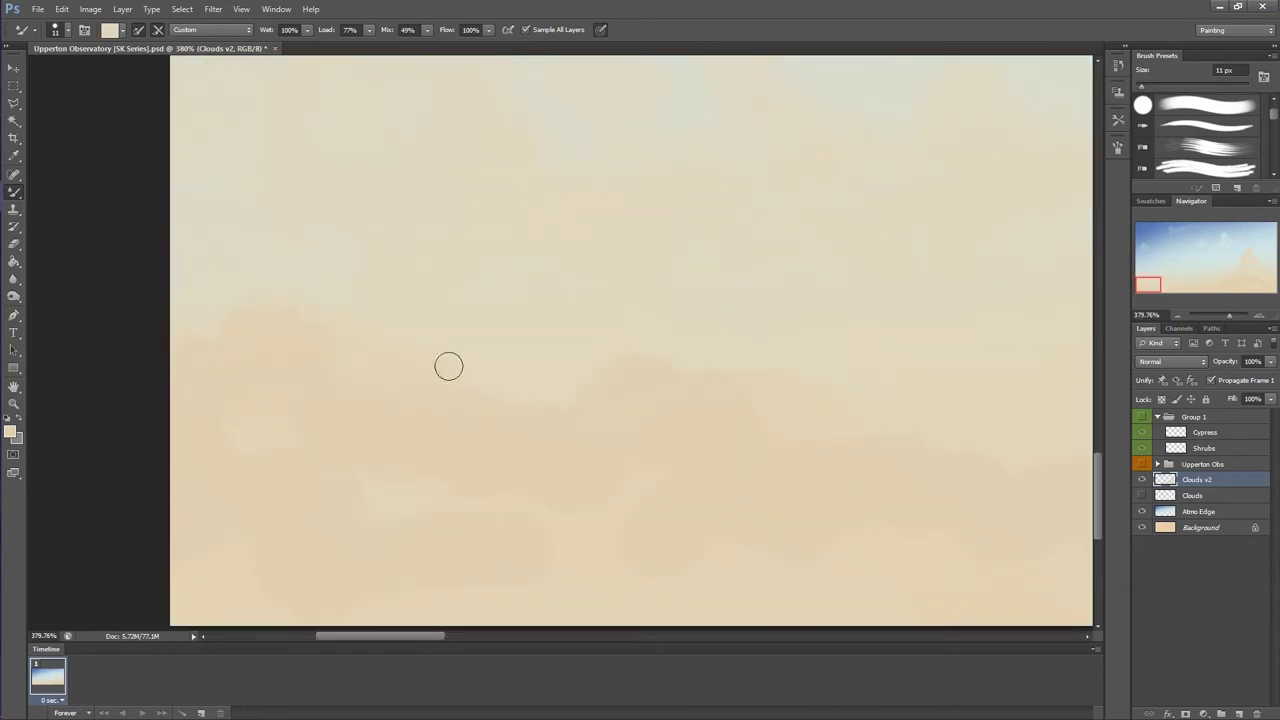
scroll(366, 537, right, 3)
scroll(366, 537, down, 1)
scroll(729, 446, up, 1)
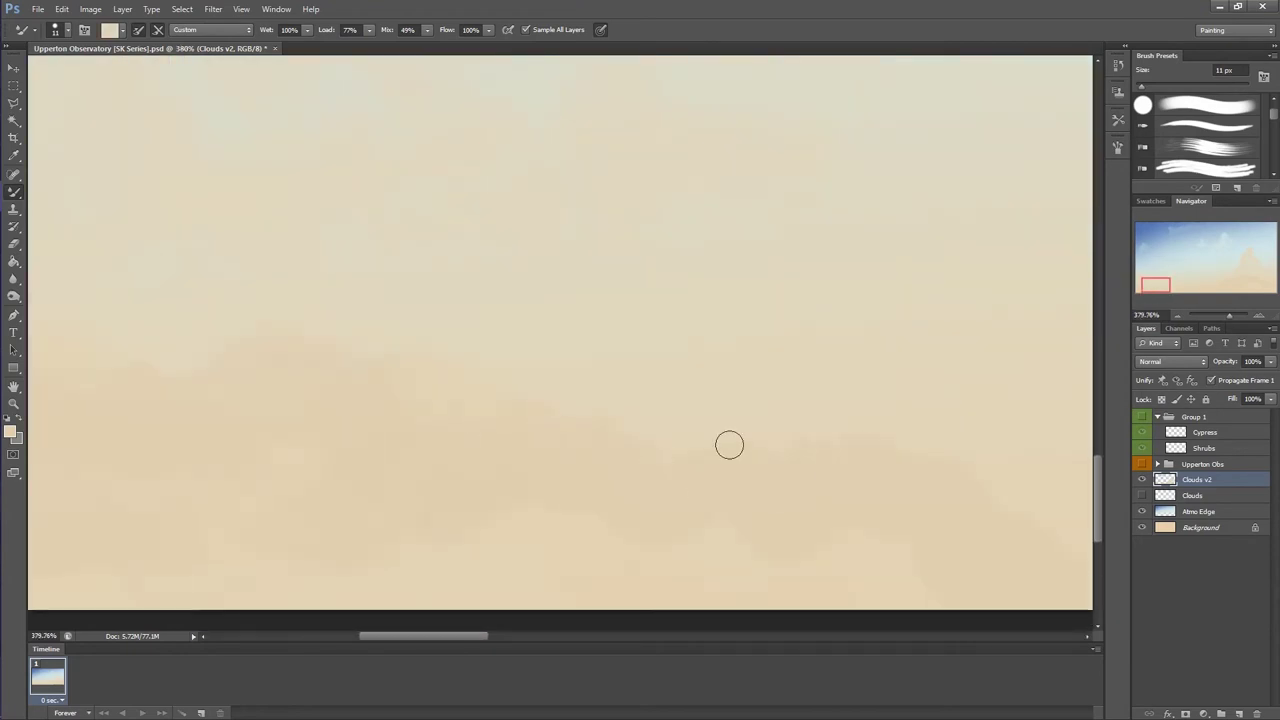
scroll(855, 468, down, 3)
drag(366, 380, 600, 271)
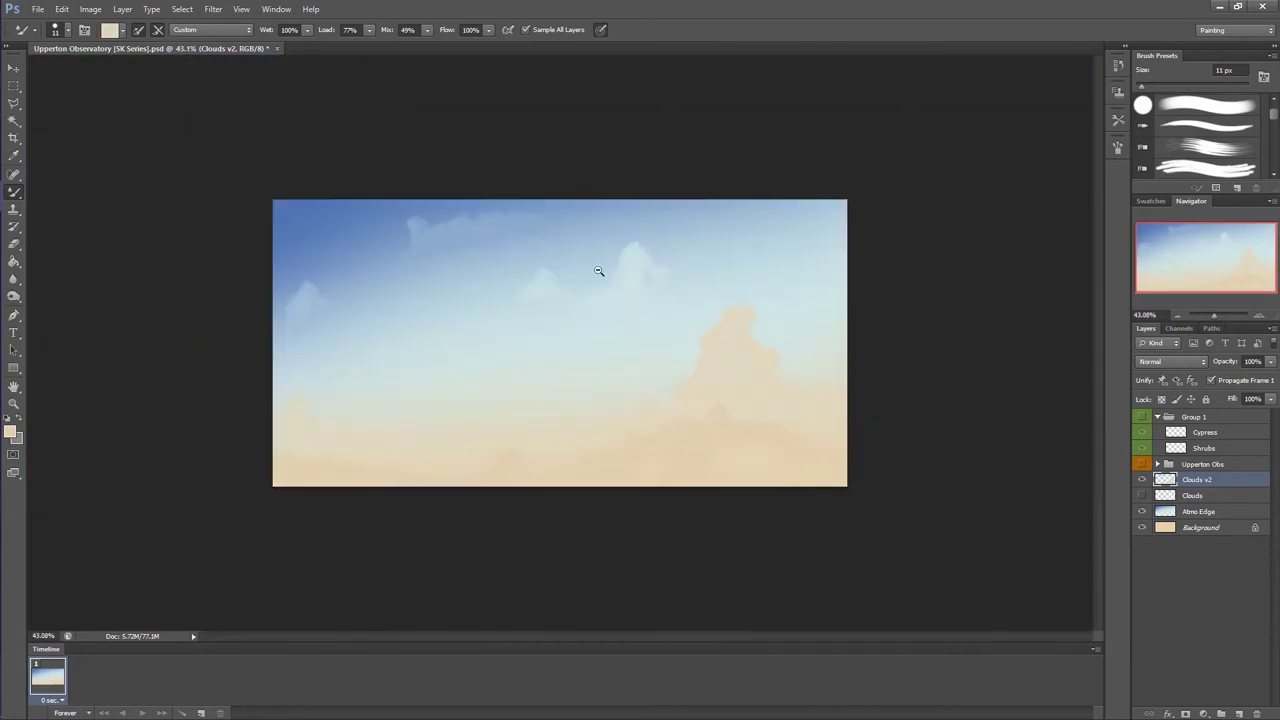
Size the Mixer Brush to about 4 px and move the view to the upper-sky clouds
key(bracketleft)
key(bracketleft)
key(bracketleft)
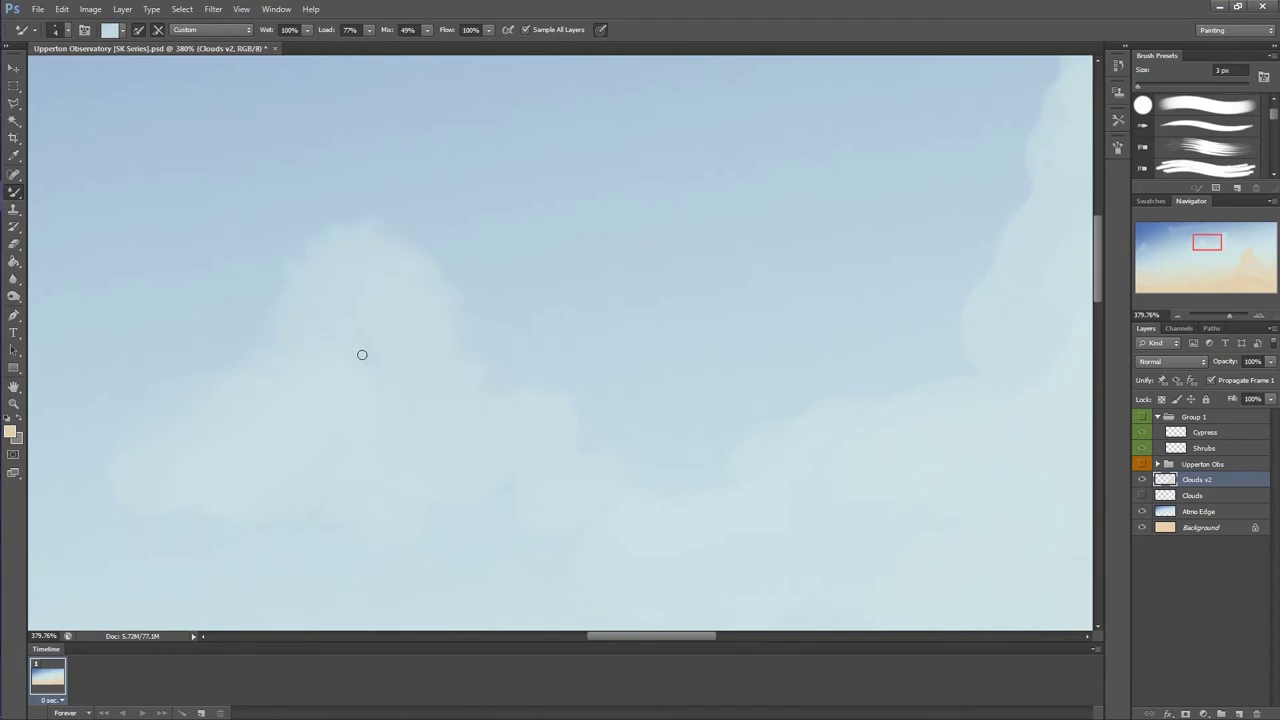
scroll(374, 294, down, 1)
key(bracketright)
scroll(489, 290, right, 3)
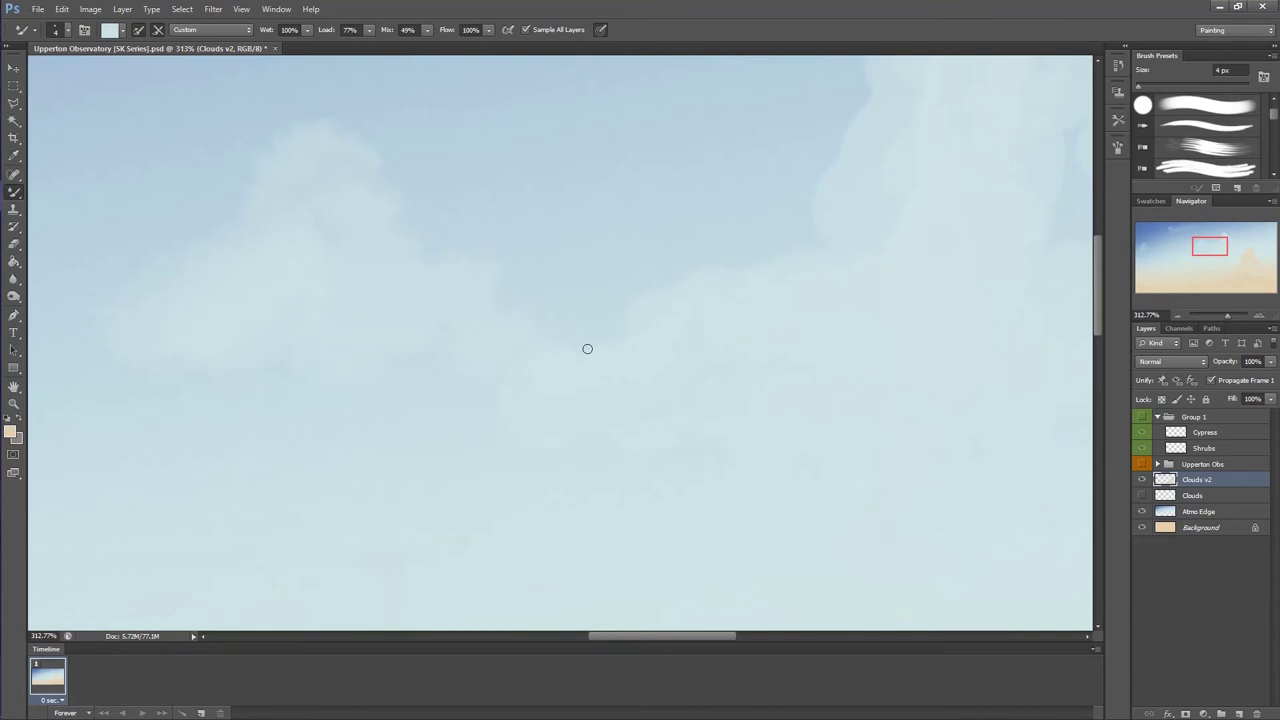
scroll(552, 332, right, 2)
scroll(667, 360, up, 2)
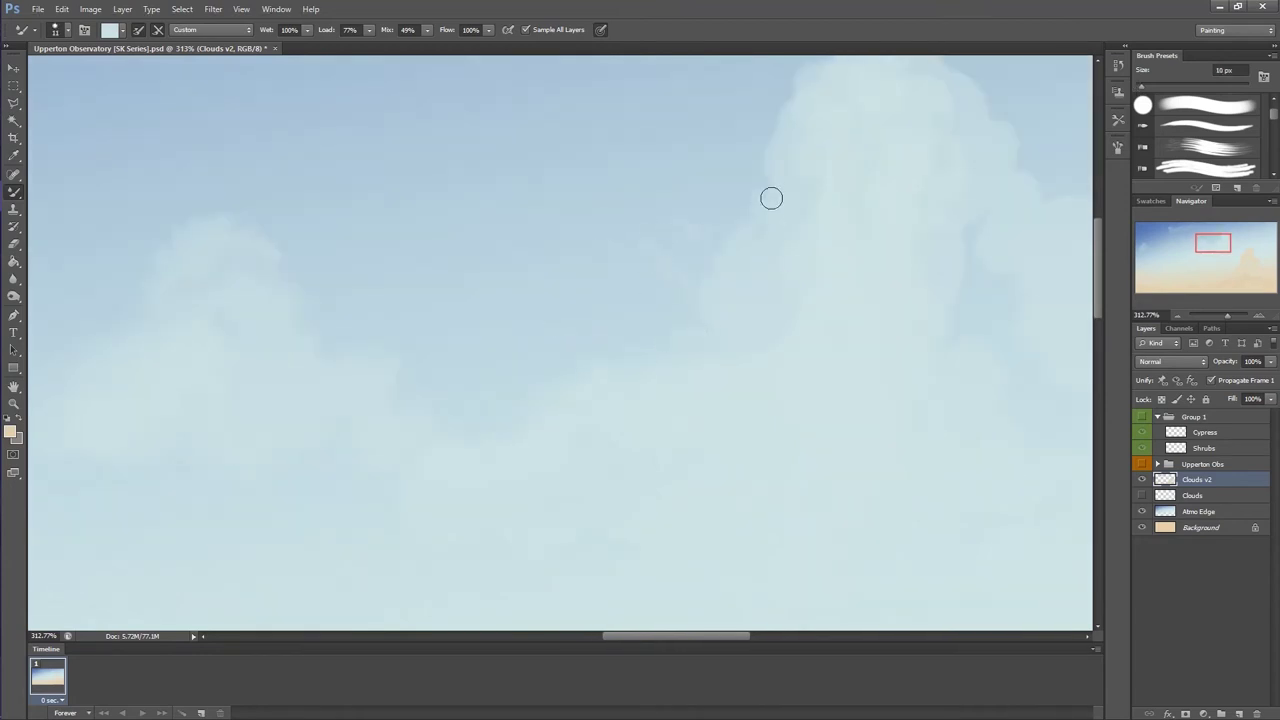
scroll(770, 225, right, 2)
scroll(730, 300, up, 1)
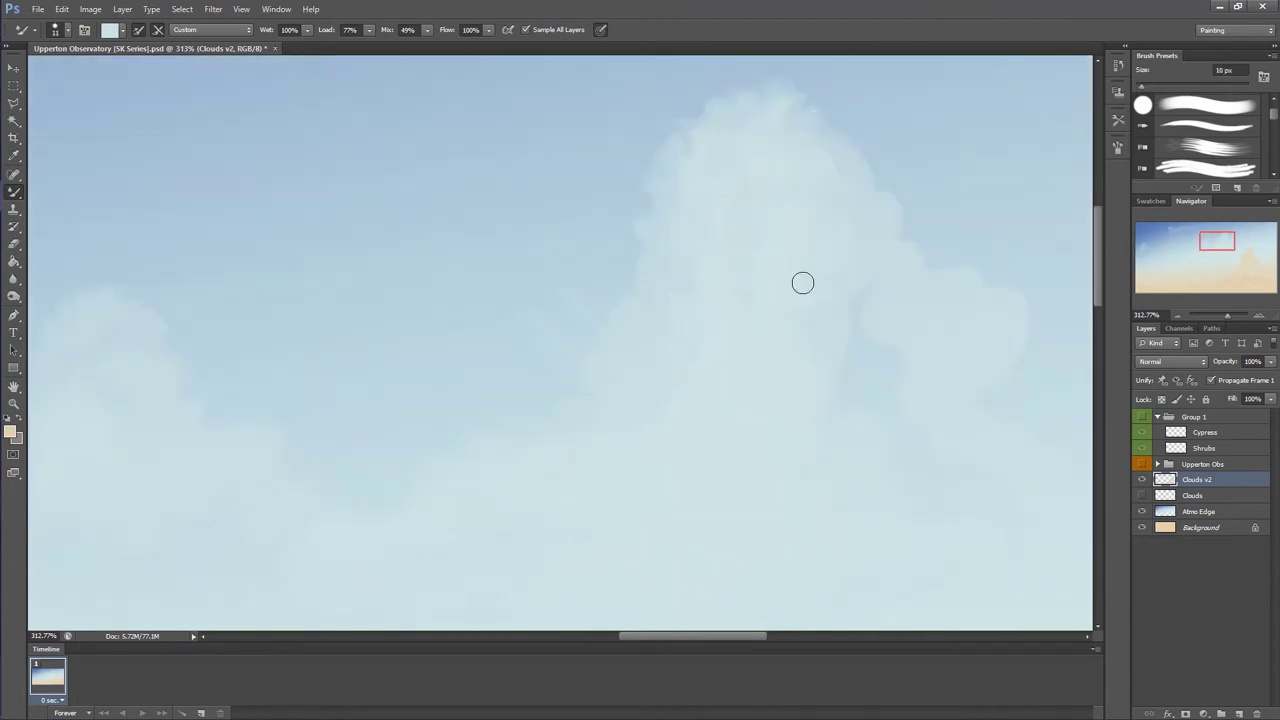
scroll(1014, 291, right, 4)
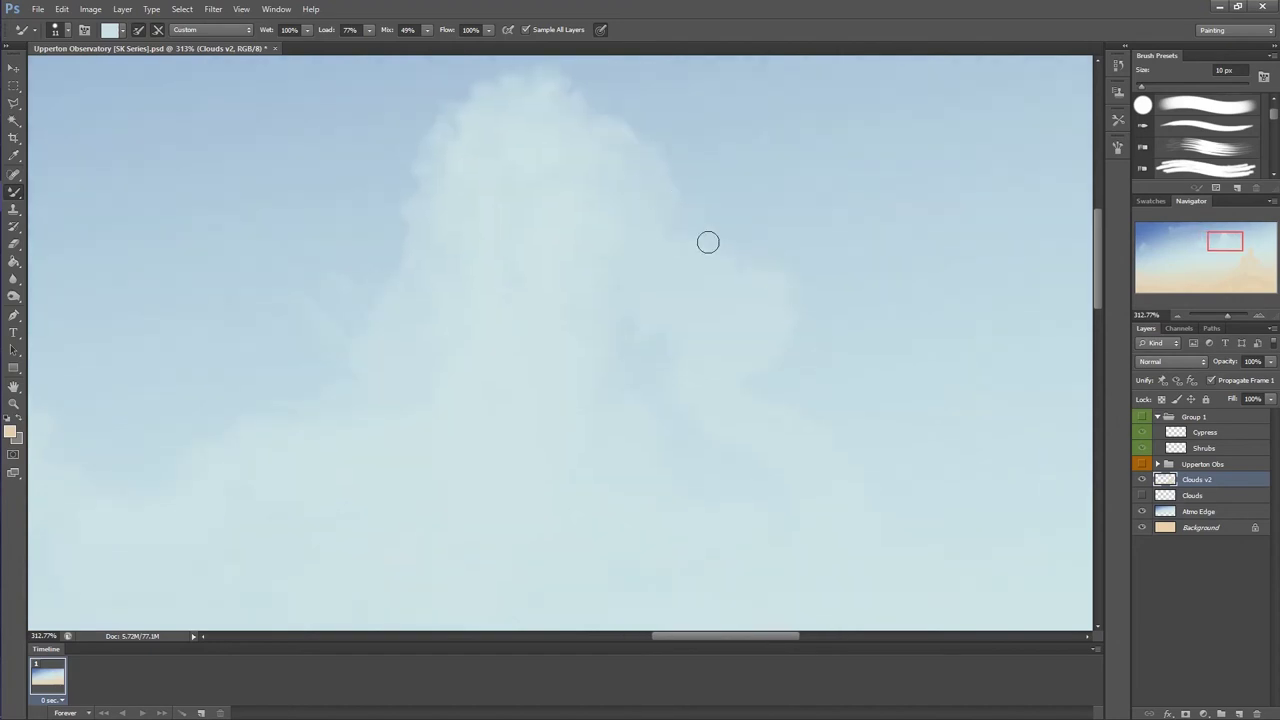
scroll(628, 286, down, 3)
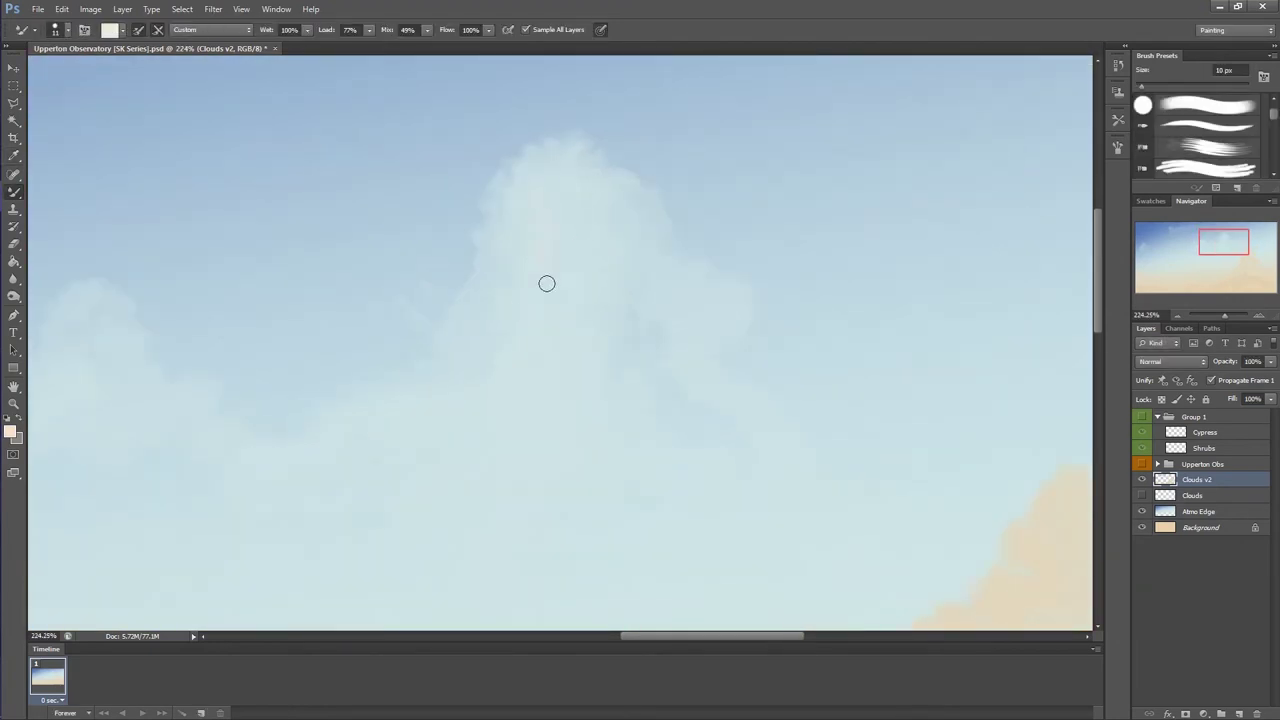
Sample the pale blue-green cloud colour and soften the cloud's left and top edges into the blue
alt+click(520, 186)
scroll(575, 180, down, 5)
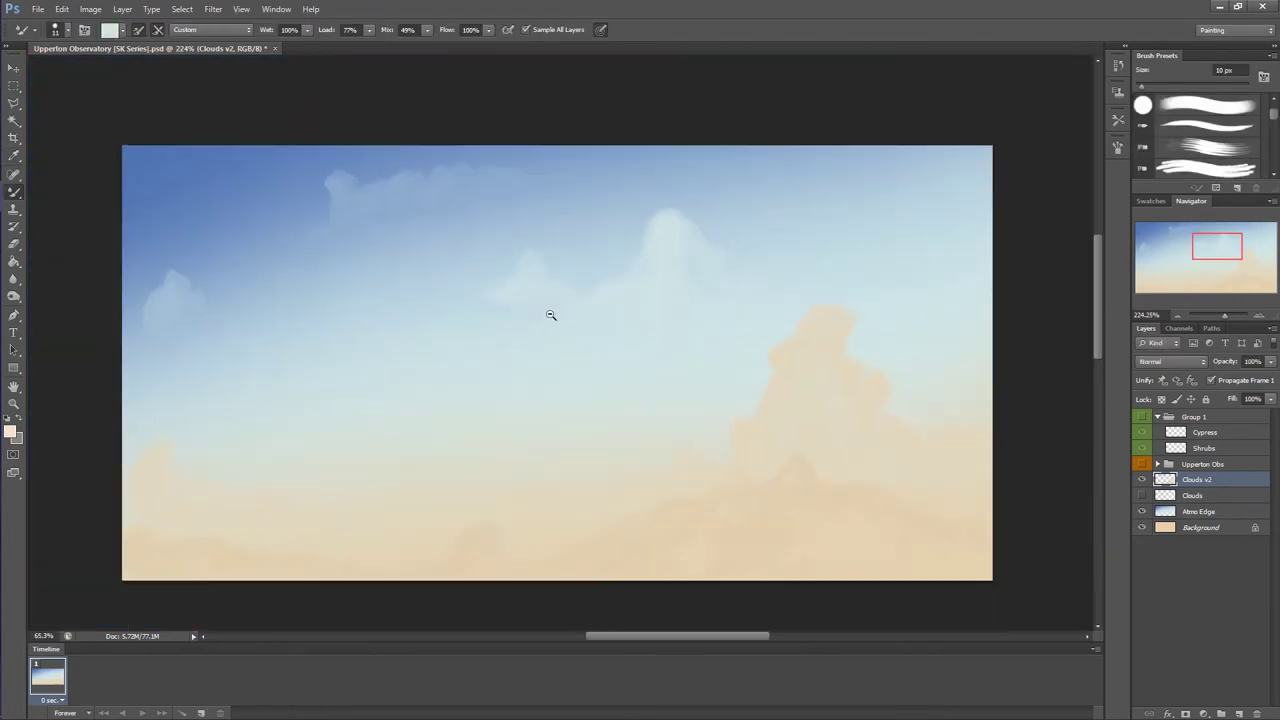
scroll(549, 309, up, 4)
mouse_move(801, 232)
mouse_down()
mouse_move(791, 303)
mouse_move(677, 317)
mouse_up()
scroll(651, 266, down, 4)
scroll(365, 128, up, 5)
mouse_move(365, 128)
mouse_down()
mouse_move(414, 100)
mouse_move(336, 129)
mouse_up()
drag(450, 78, 517, 149)
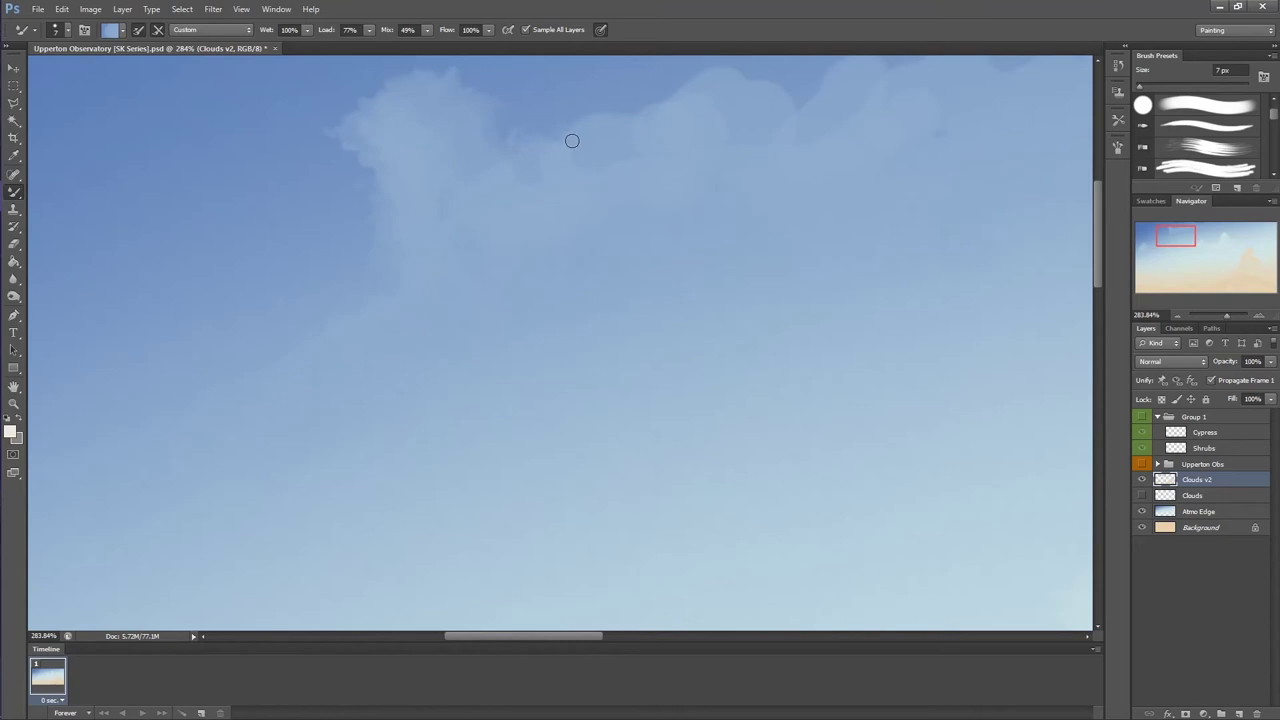
Lightly blend the lower part of the cloud, then enlarge to a large soft brush
scroll(572, 140, up, 2)
scroll(580, 169, right, 2)
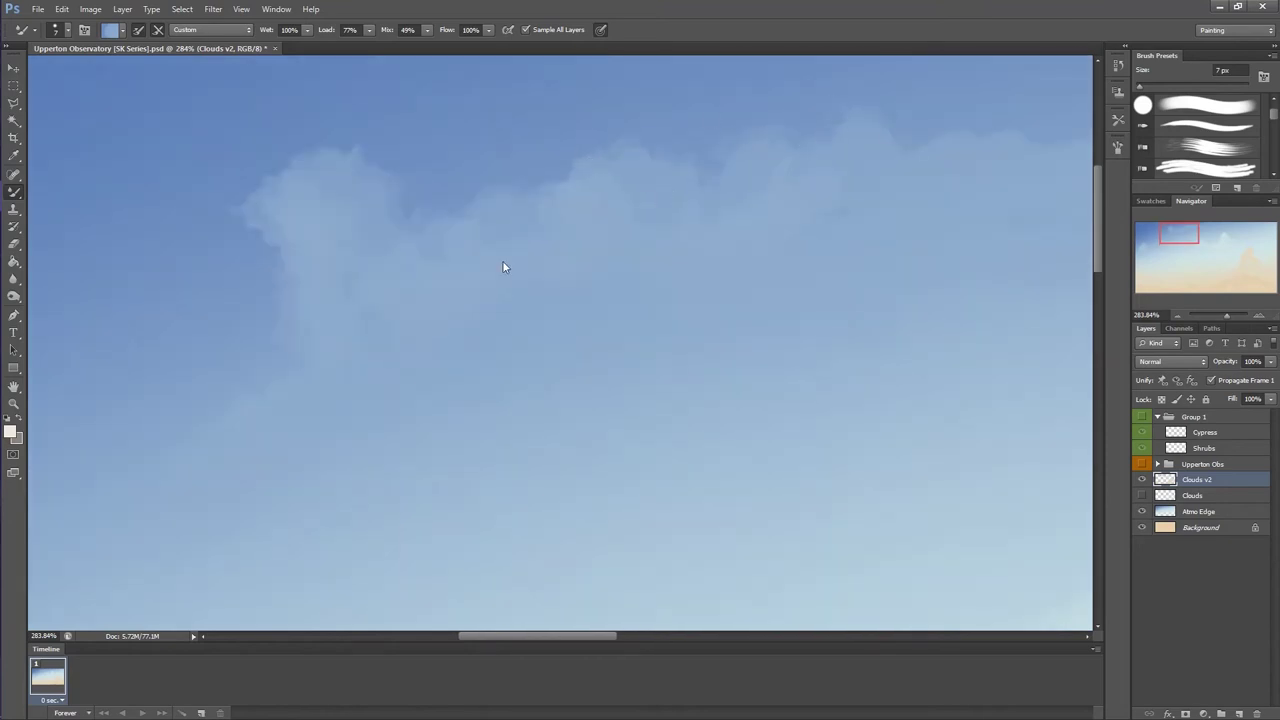
scroll(503, 267, down, 2)
scroll(486, 217, down, 3)
scroll(409, 294, up, 6)
scroll(286, 437, down, 1)
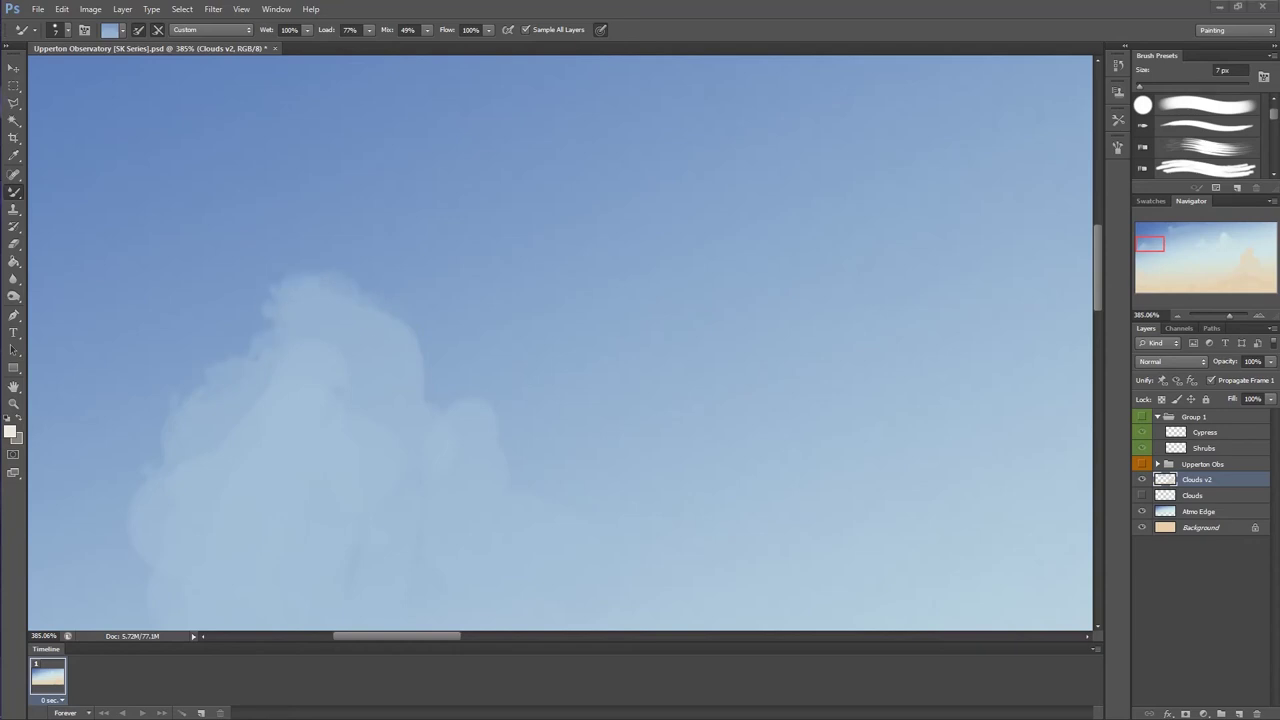
drag(434, 508, 416, 538)
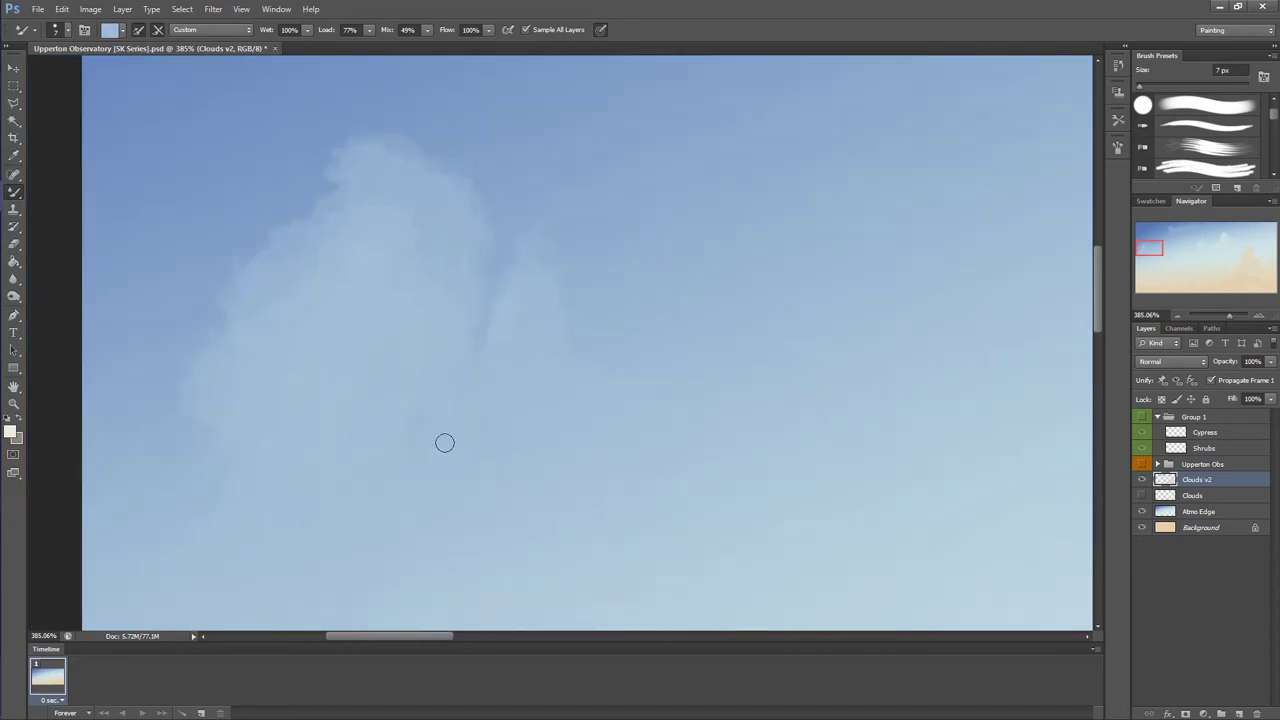
scroll(366, 423, down, 5)
scroll(663, 192, up, 3)
key(bracketright)
key(bracketright)
key(bracketright)
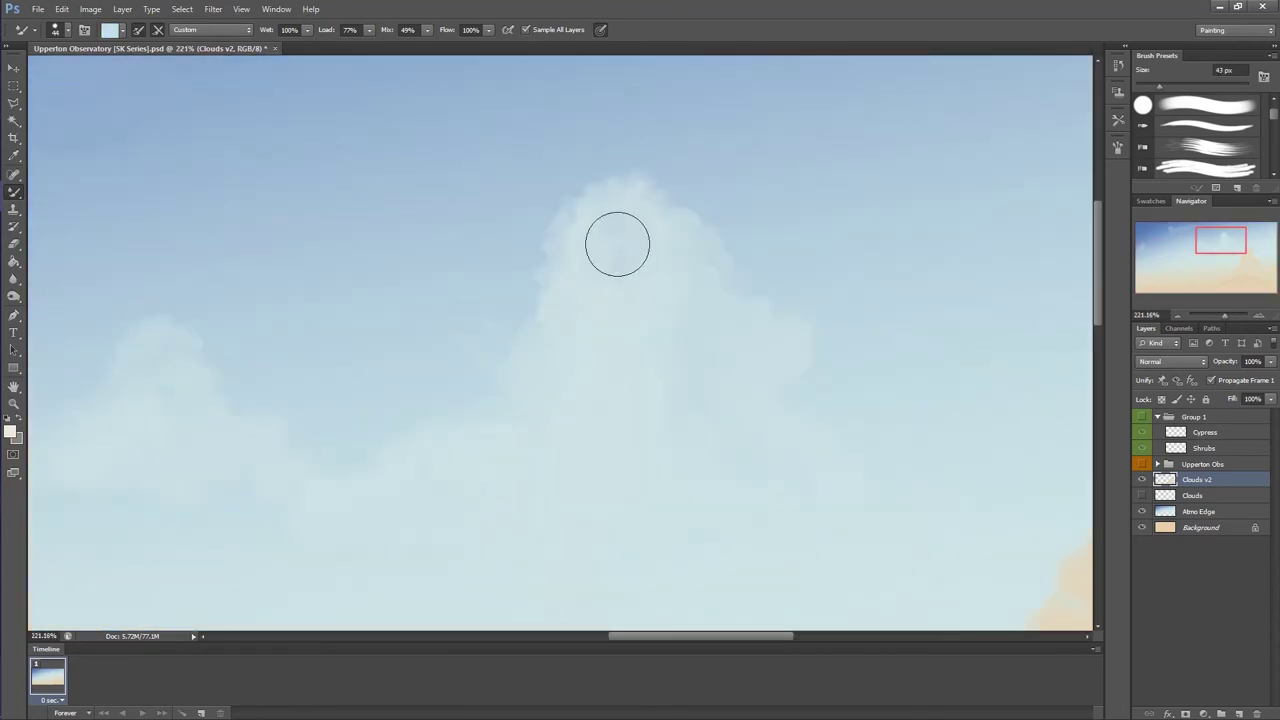
click(14, 243)
Dodge the right cloud's edge with Range Highlights at 15% exposure
scroll(627, 231, down, 5)
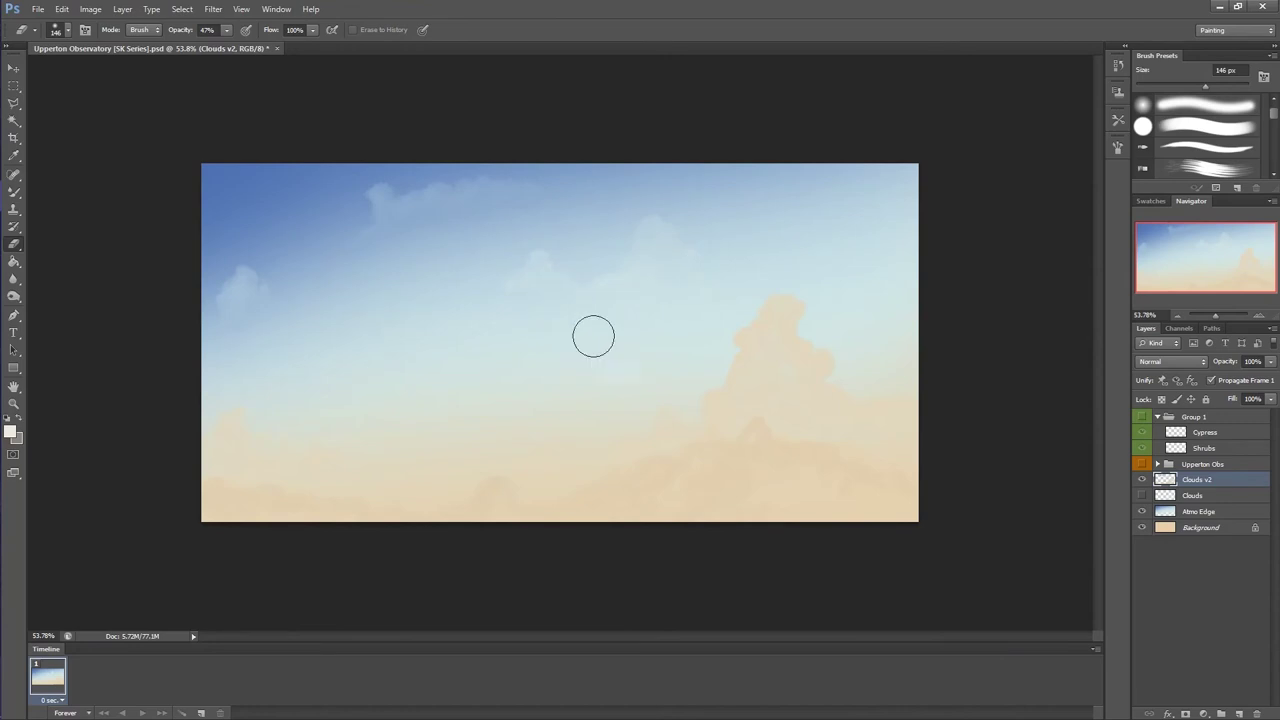
key(o)
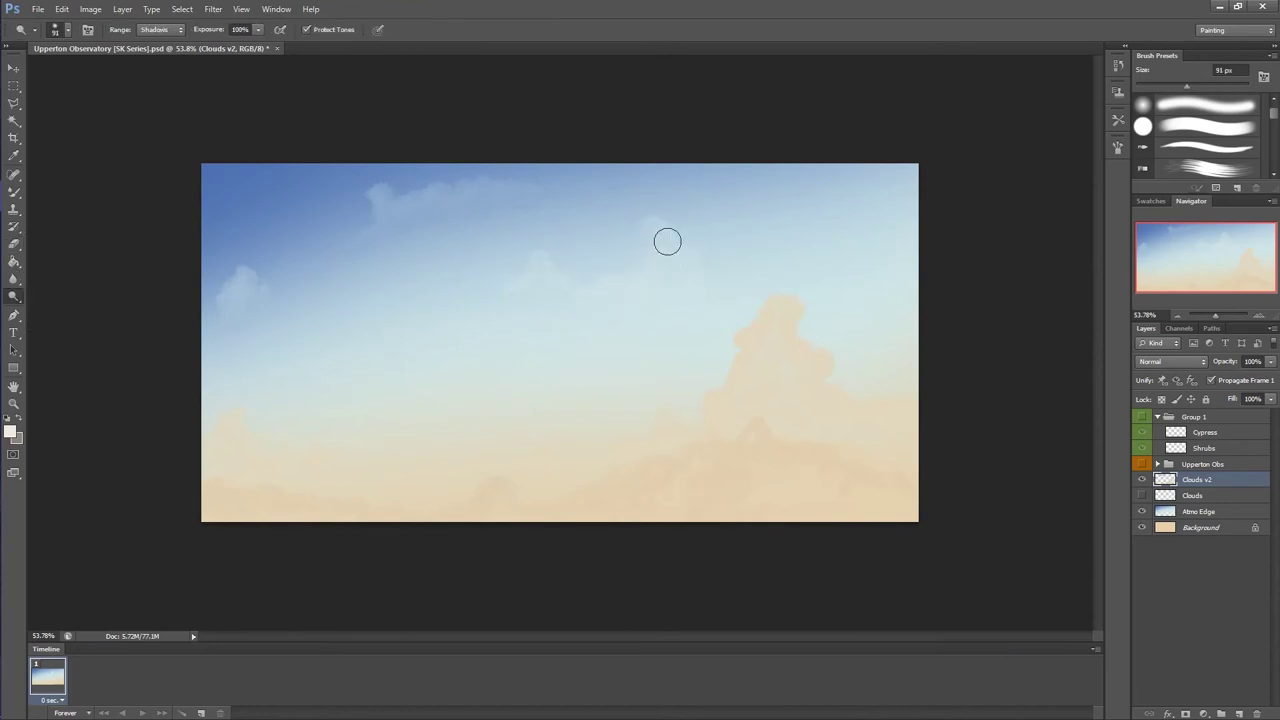
mouse_move(535, 252)
mouse_down()
mouse_move(592, 298)
mouse_move(671, 223)
mouse_move(837, 377)
mouse_move(769, 434)
mouse_up()
key(alt+shift+h)
key(1)
key(5)
Tone down the right cumulus edges, brighten the small left clouds, and show Upperton Obs
drag(900, 395, 803, 331)
drag(248, 284, 262, 292)
drag(258, 420, 290, 432)
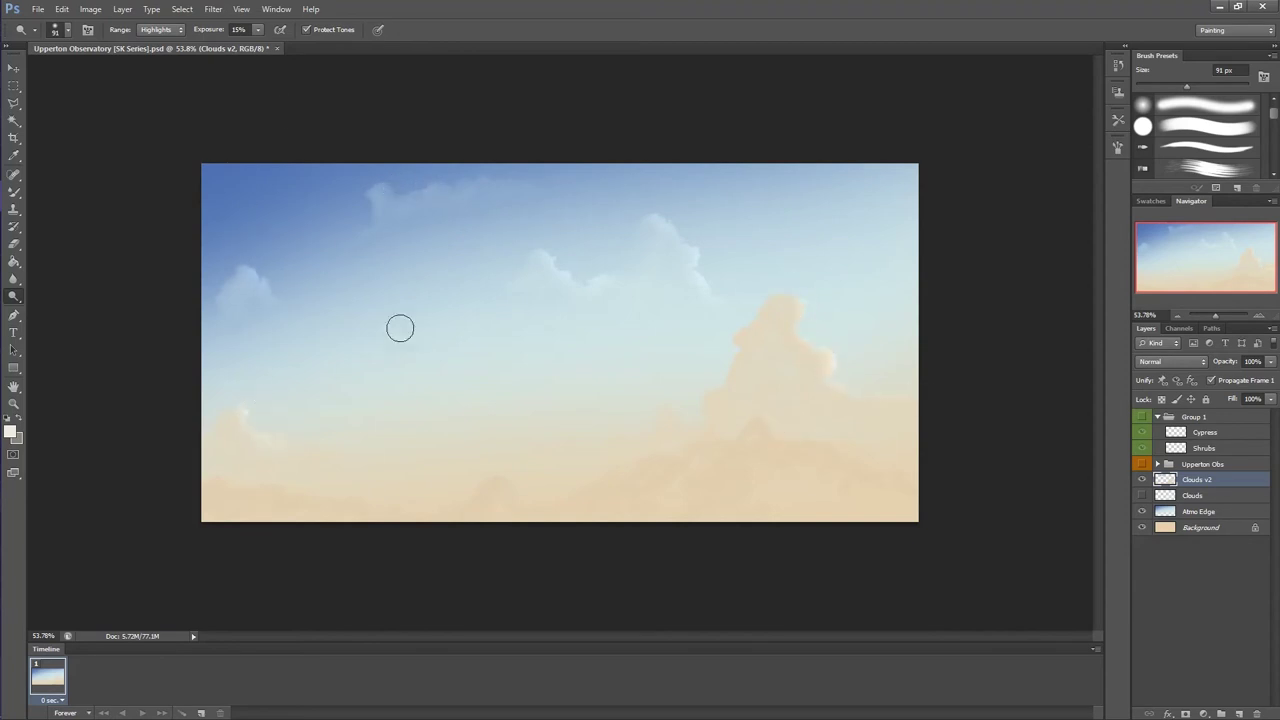
click(1142, 464)
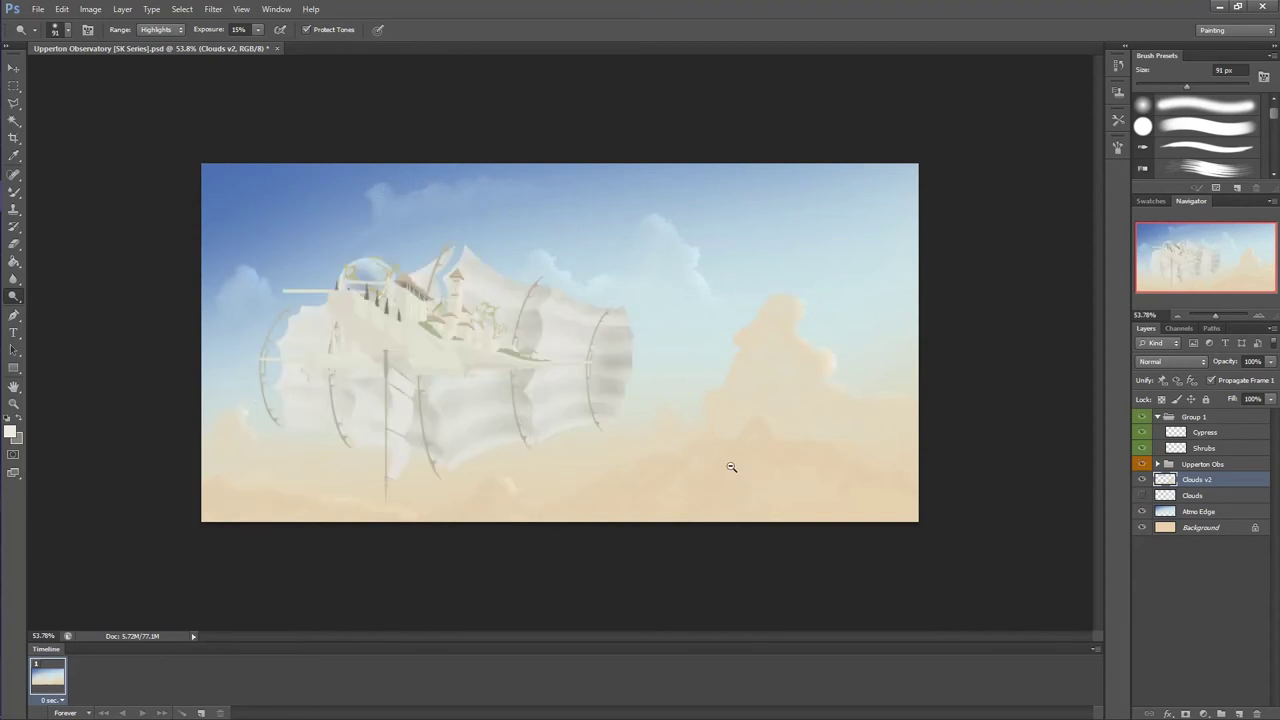
Swap the Mixer Brush for the plain Brush Tool
scroll(696, 457, up, 5)
scroll(560, 400, right, 5)
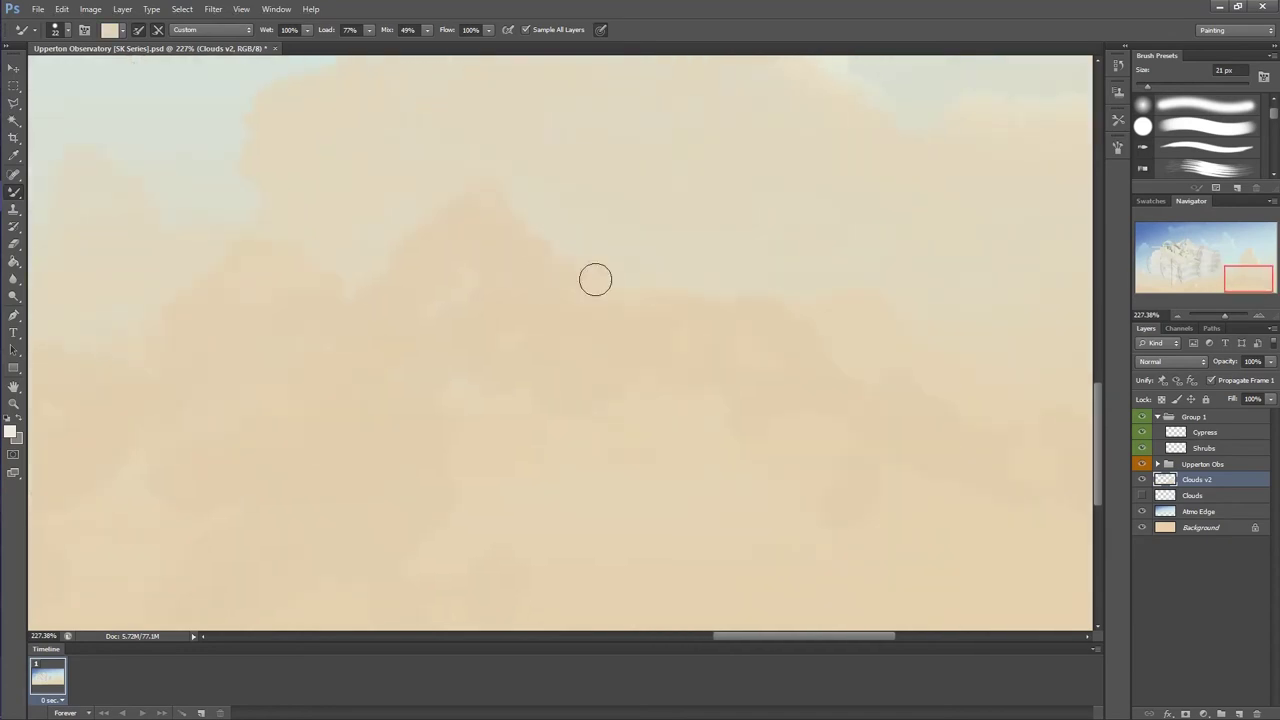
scroll(514, 420, down, 1)
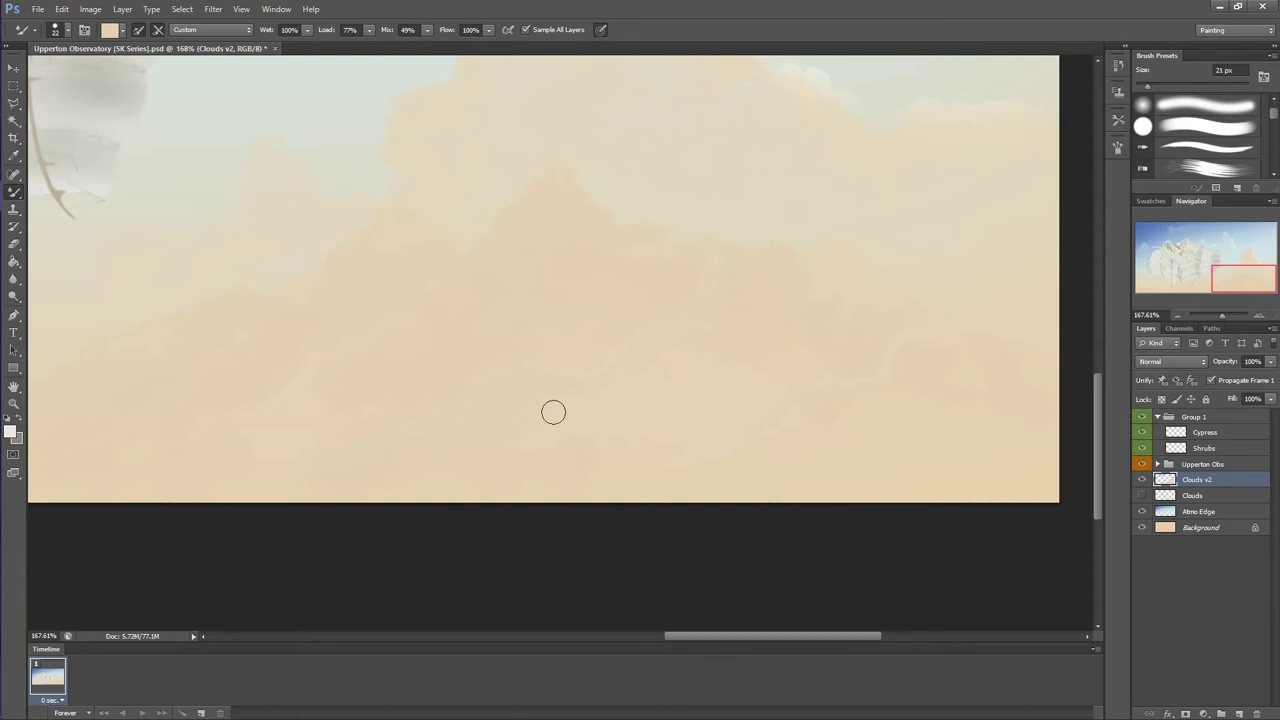
scroll(594, 394, down, 3)
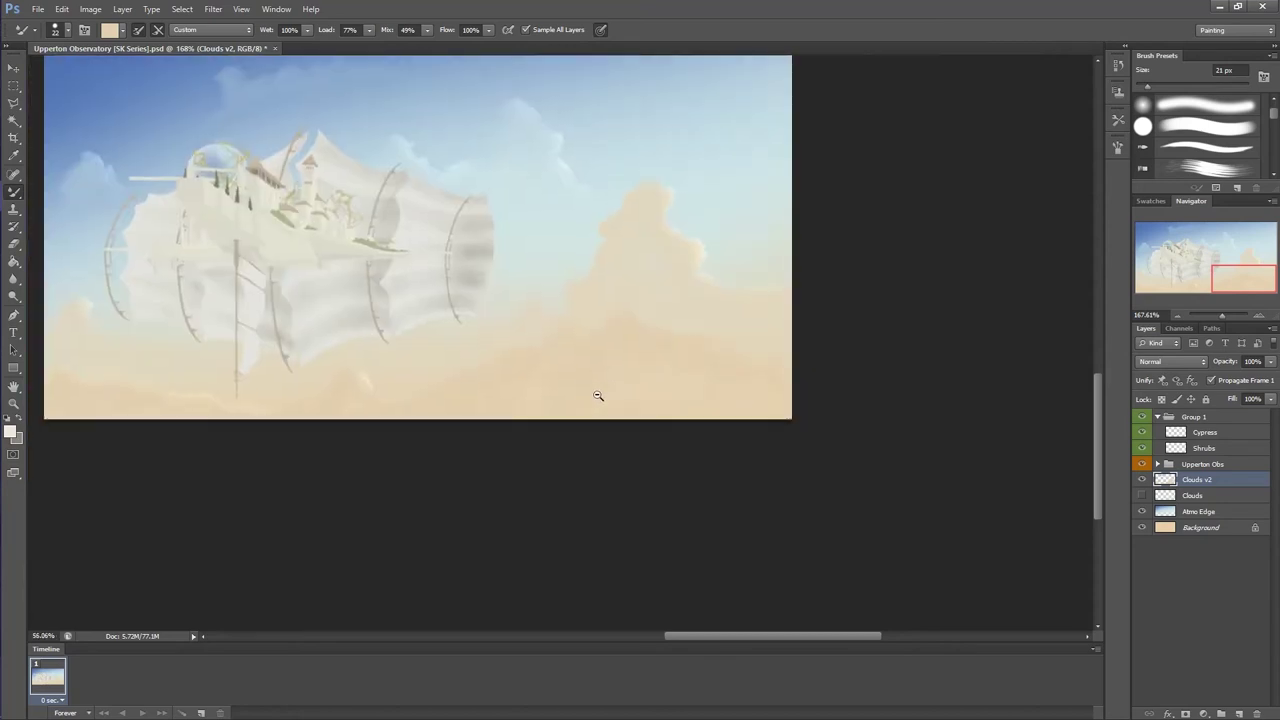
scroll(594, 394, up, 5)
scroll(428, 476, down, 5)
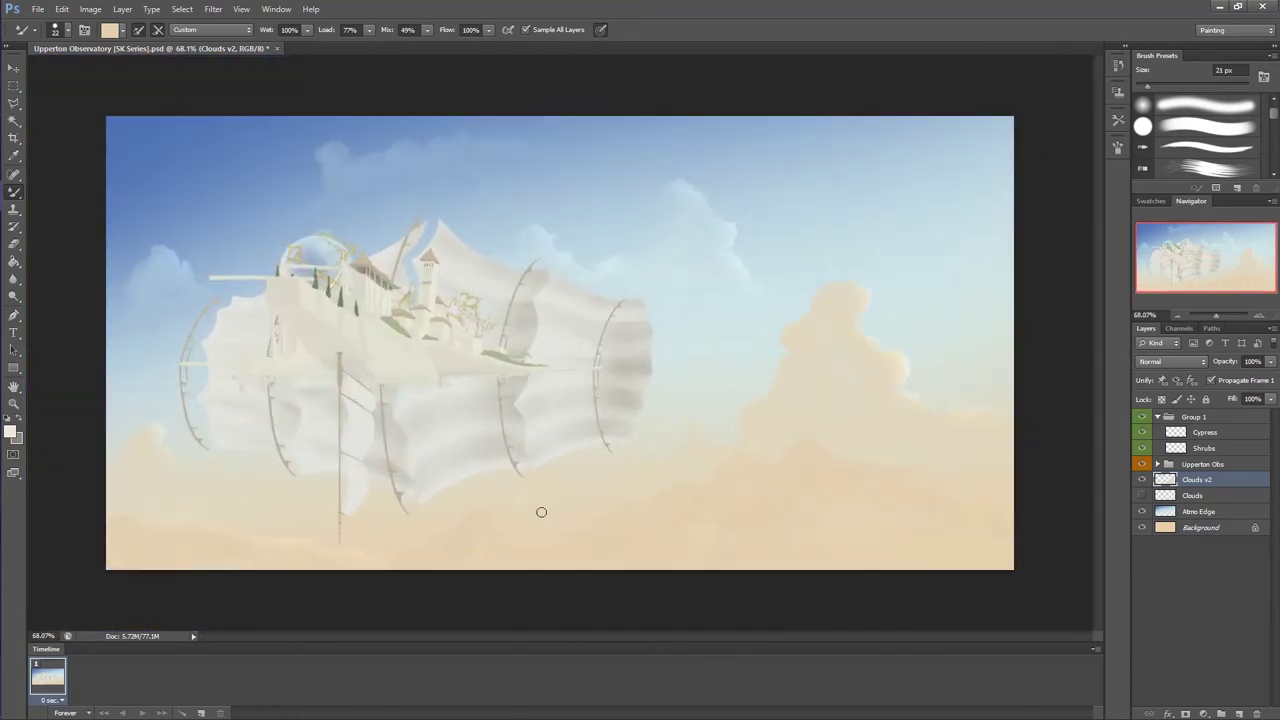
scroll(621, 430, down, 1)
right_click(14, 191)
click(90, 191)
Add empty Layer 1 at the top of the stack and paint light cloud along the cloud top
click(1221, 713)
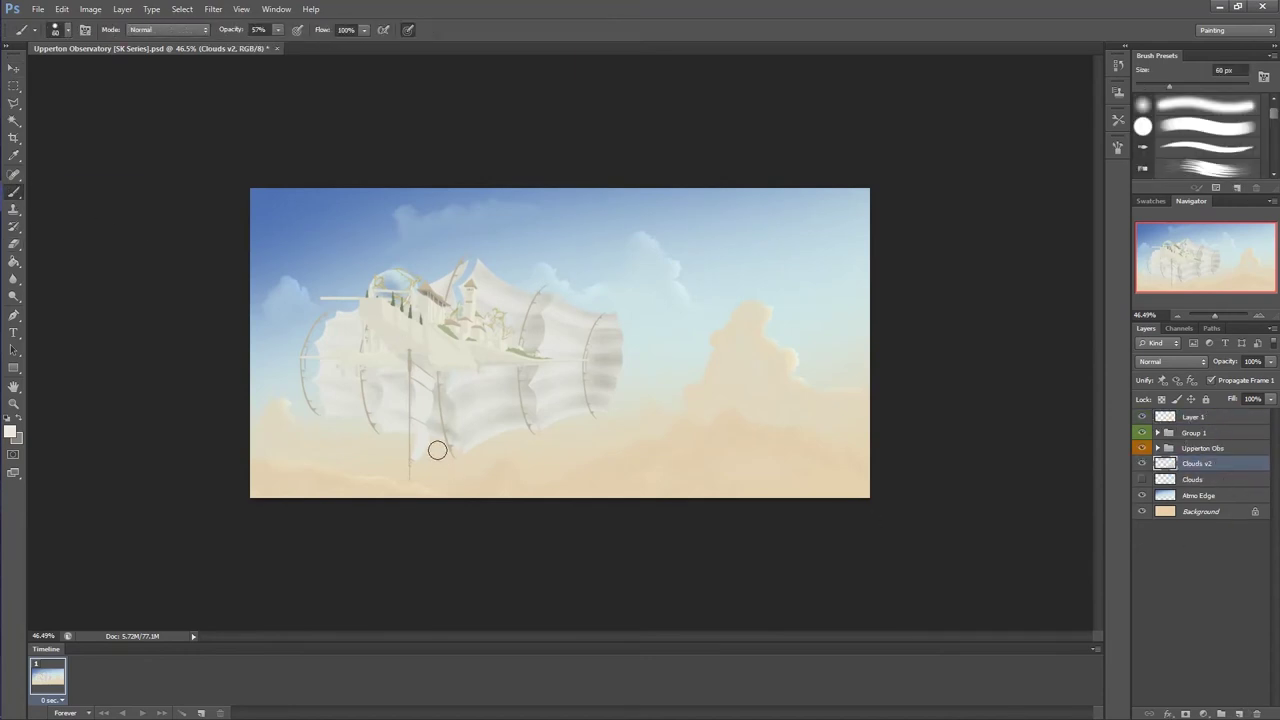
key(v)
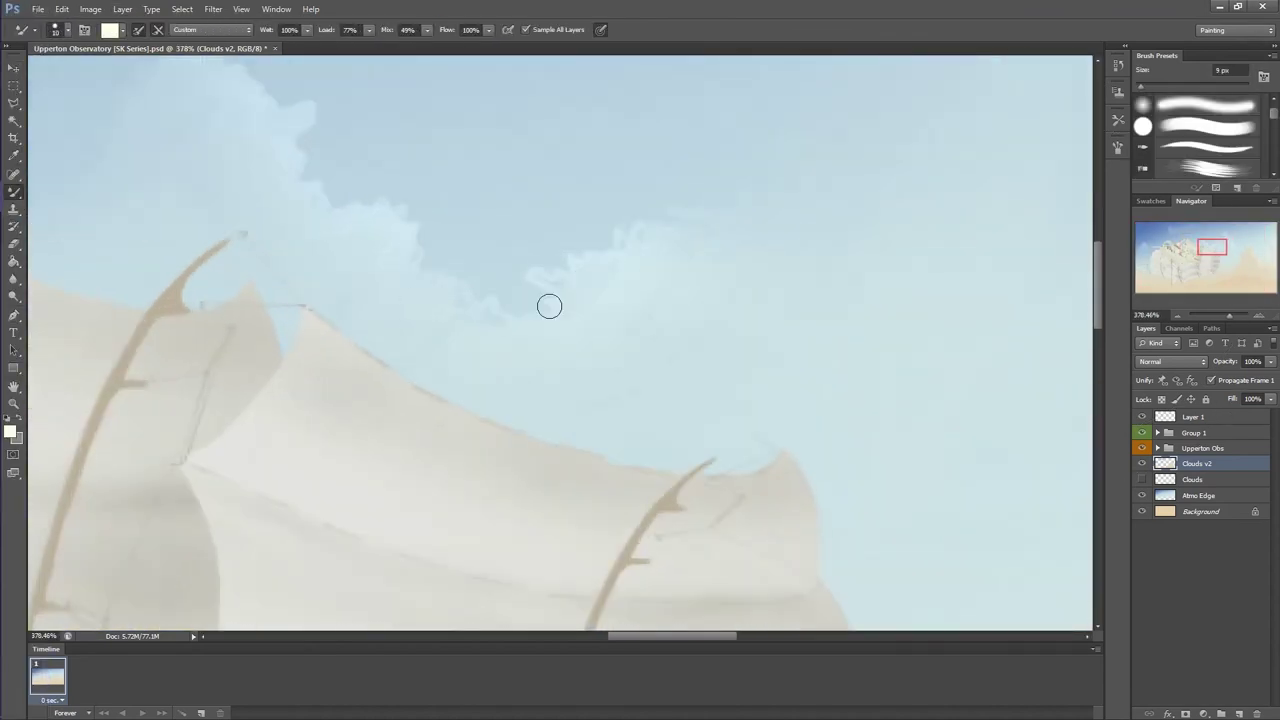
mouse_move(549, 306)
mouse_down()
mouse_move(580, 266)
mouse_move(671, 226)
mouse_move(334, 213)
mouse_up()
Erase-soften the peach cloud bank under the sails, then select the Rudder Sail layer
scroll(374, 140, up, 2)
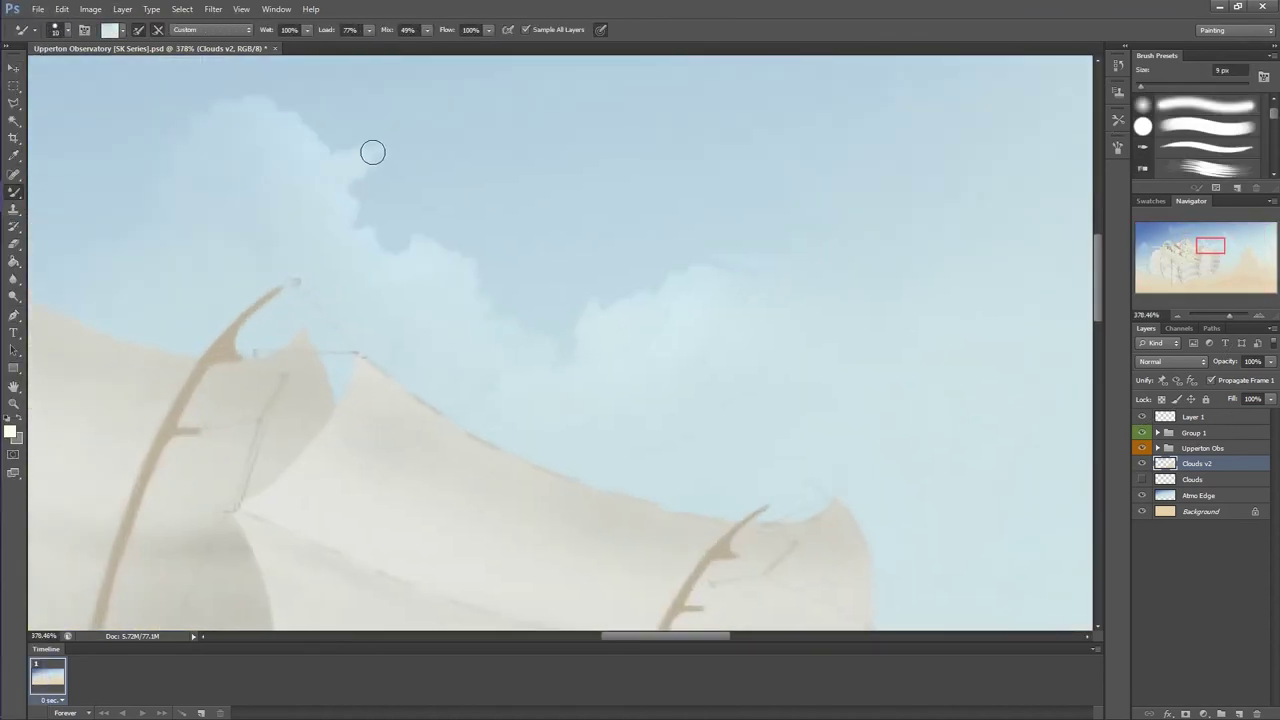
key(e)
scroll(401, 195, down, 1)
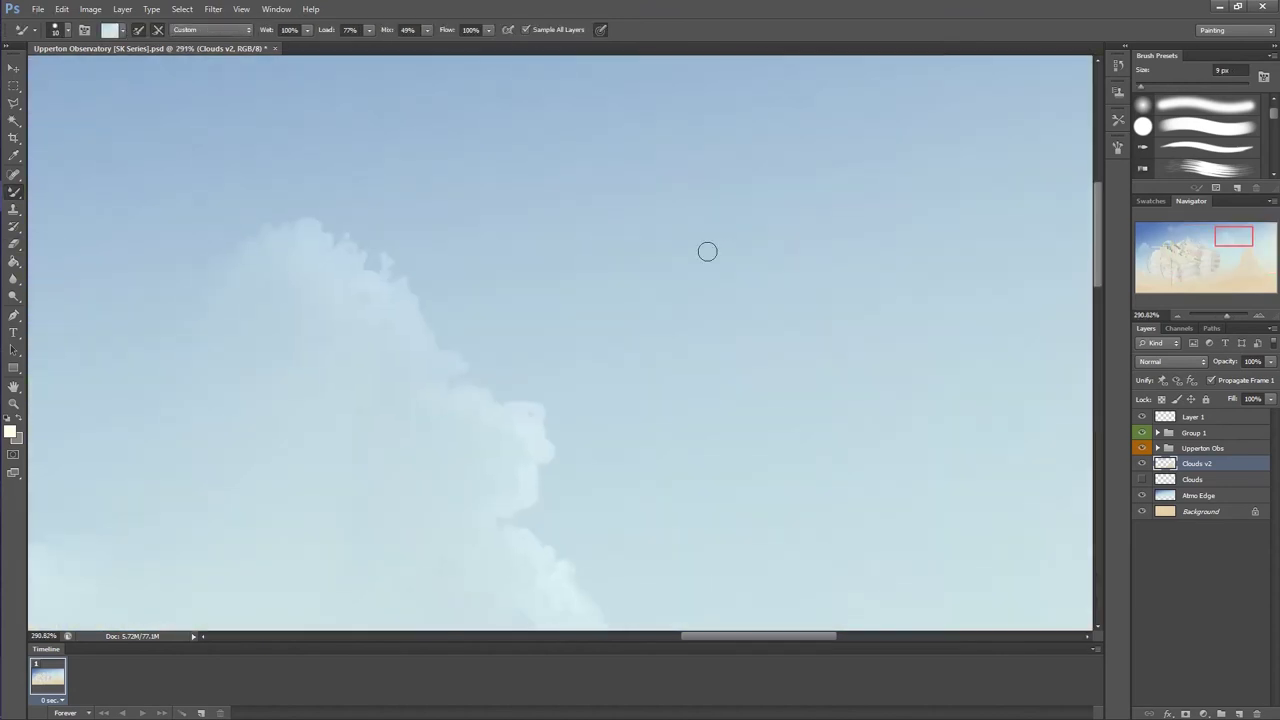
scroll(505, 543, down, 2)
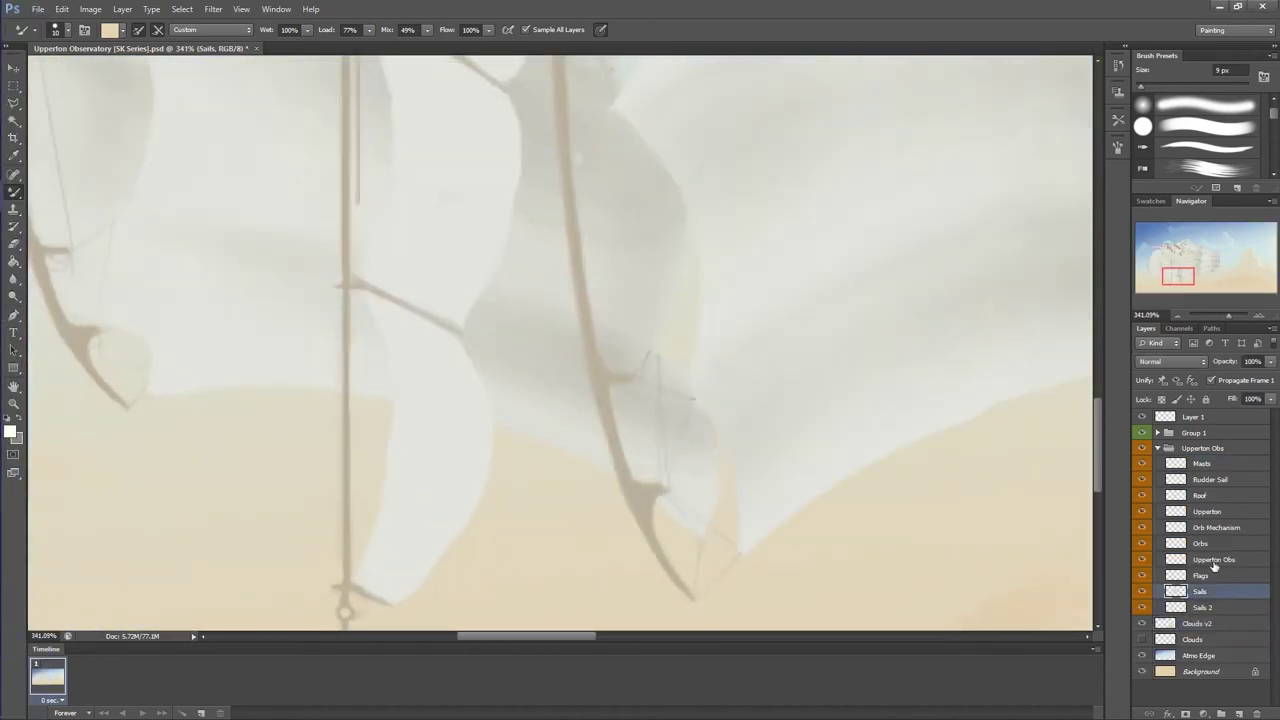
click(1210, 479)
Clean the Rudder Sail edges, alternating Eraser and a 5 px Mixer Brush
key(e)
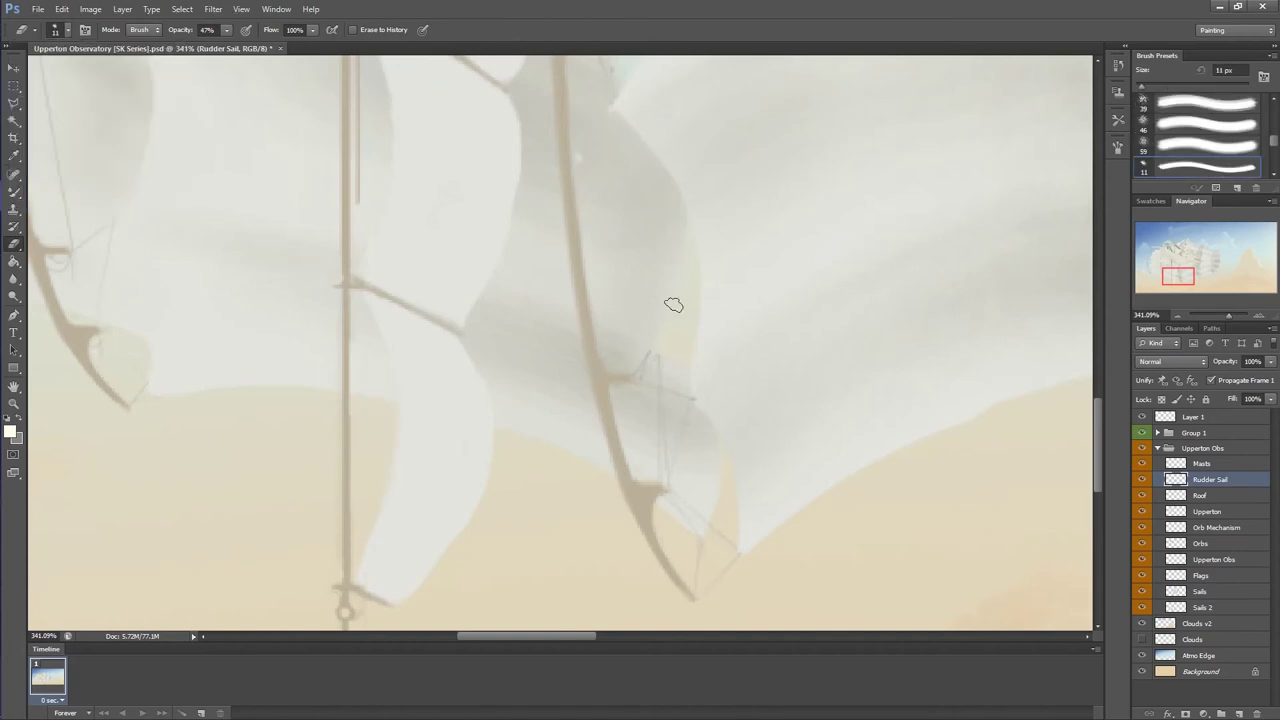
key(b)
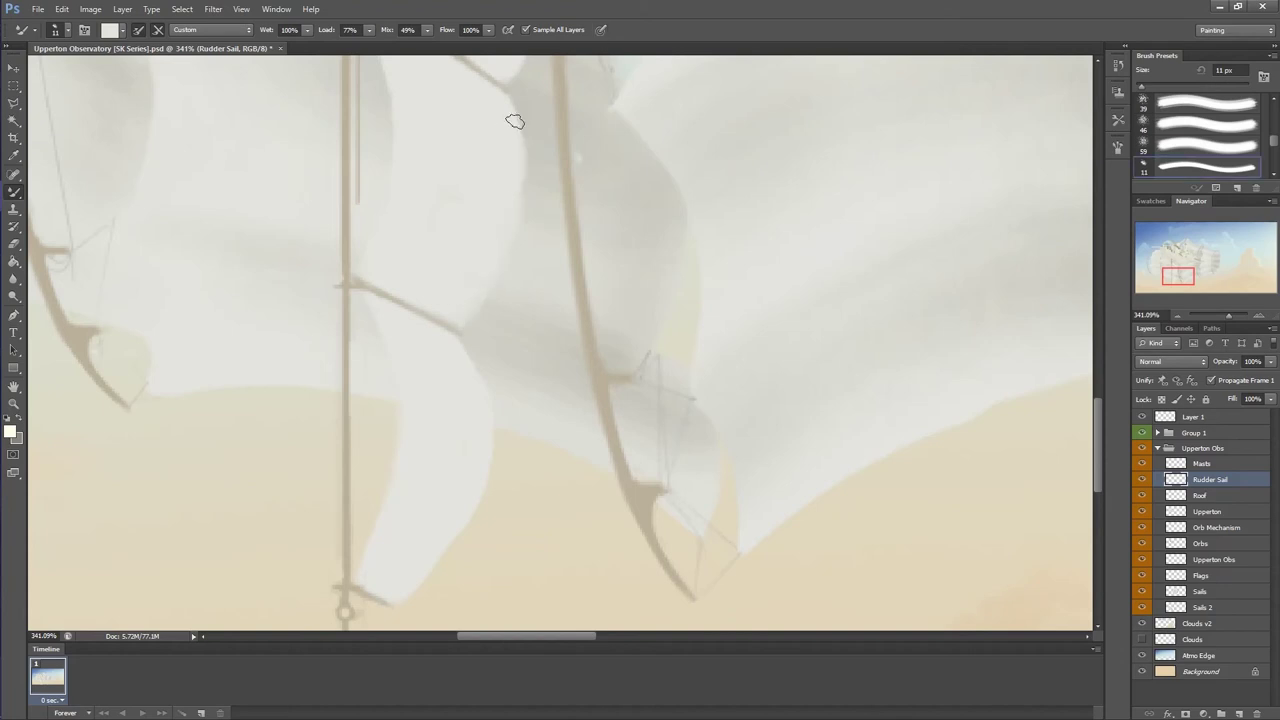
key(e)
mouse_move(500, 294)
mouse_down()
mouse_move(433, 430)
mouse_move(491, 286)
mouse_up()
key(b)
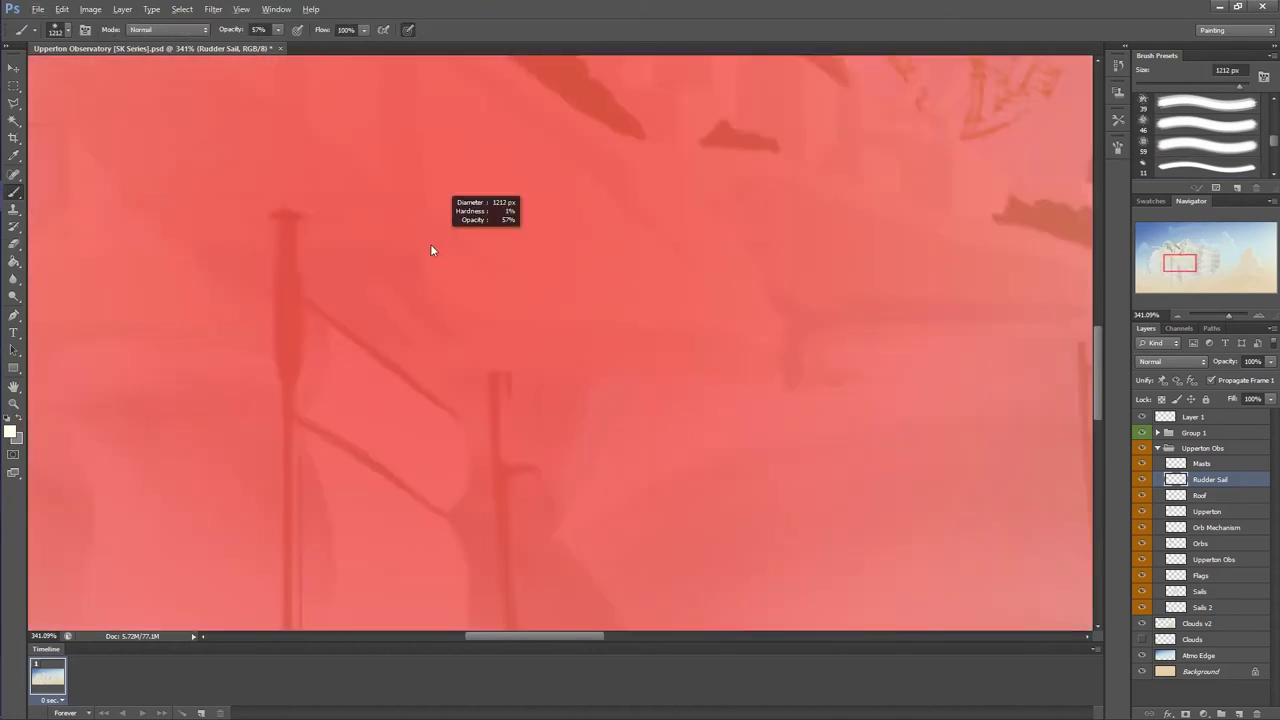
key(Escape)
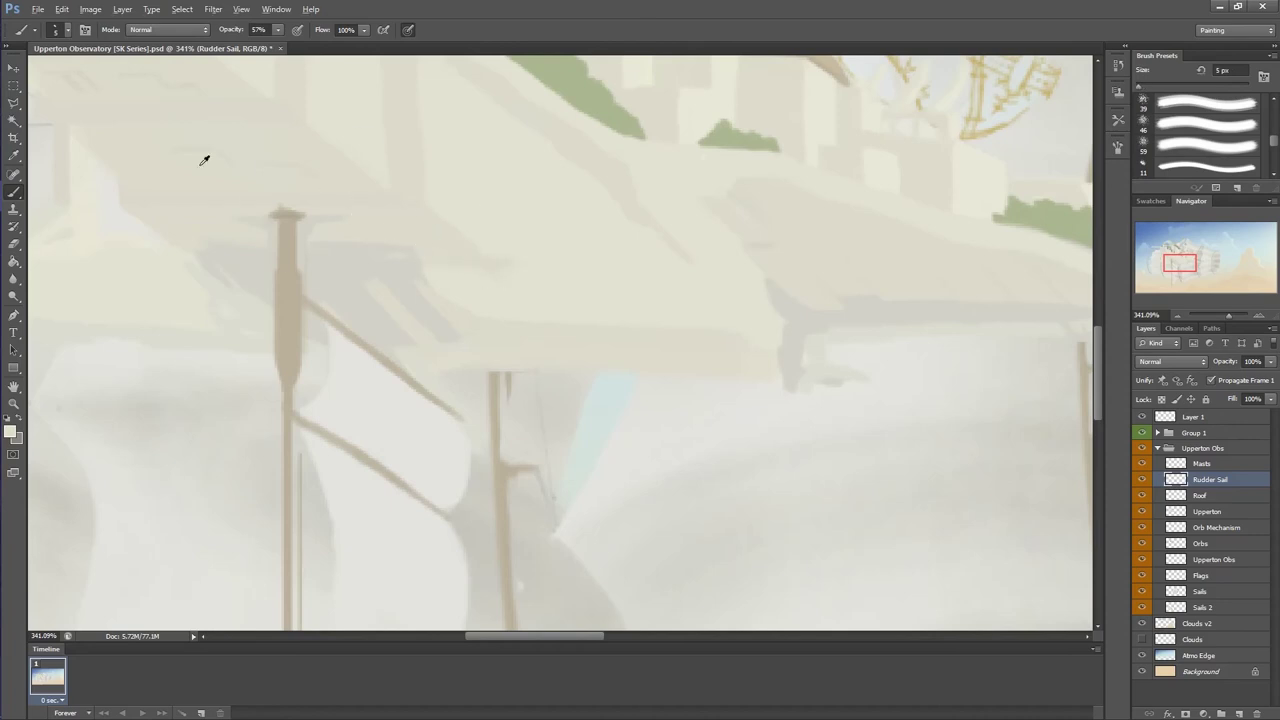
click(503, 229)
Delete an extra empty layer and return to Upperton with the brush at 100% opacity
key(l)
click(1221, 713)
double_click(1205, 480)
right_click(1205, 480)
click(1165, 122)
key(b)
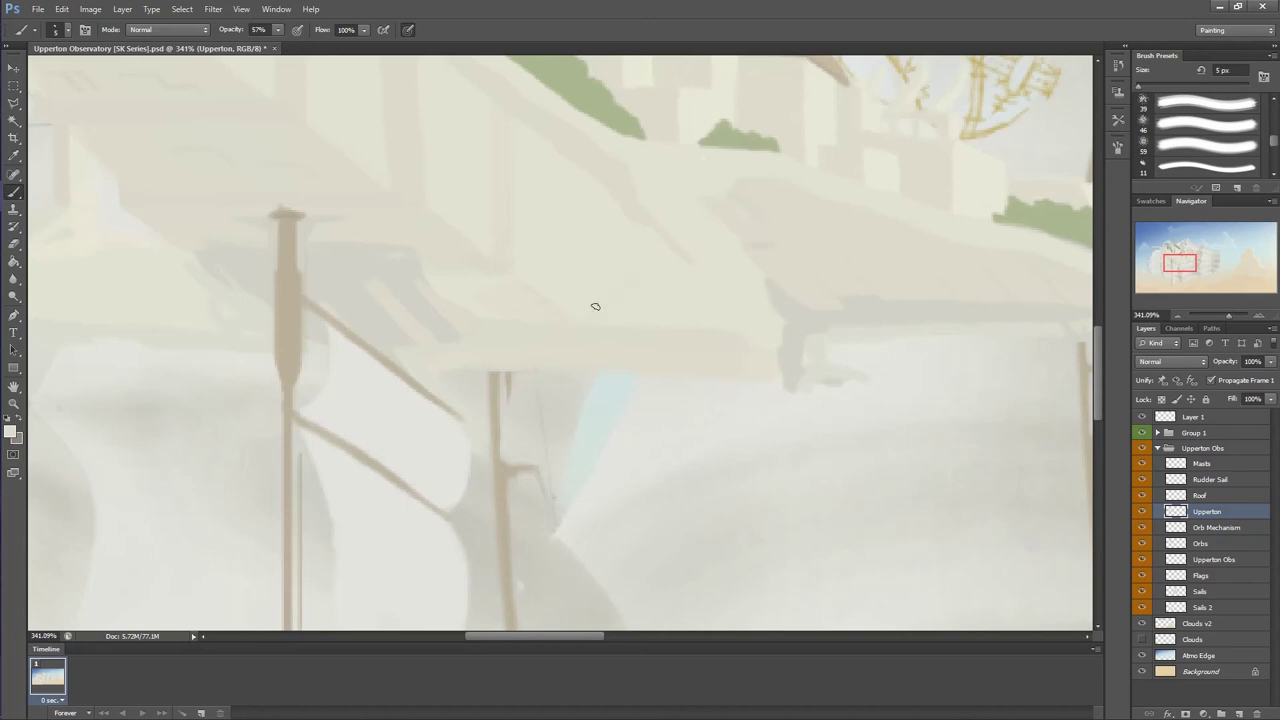
key(0)
Overpaint the city's shadowed underside in pale cream, then fit the whole painting on screen
scroll(613, 414, up, 1)
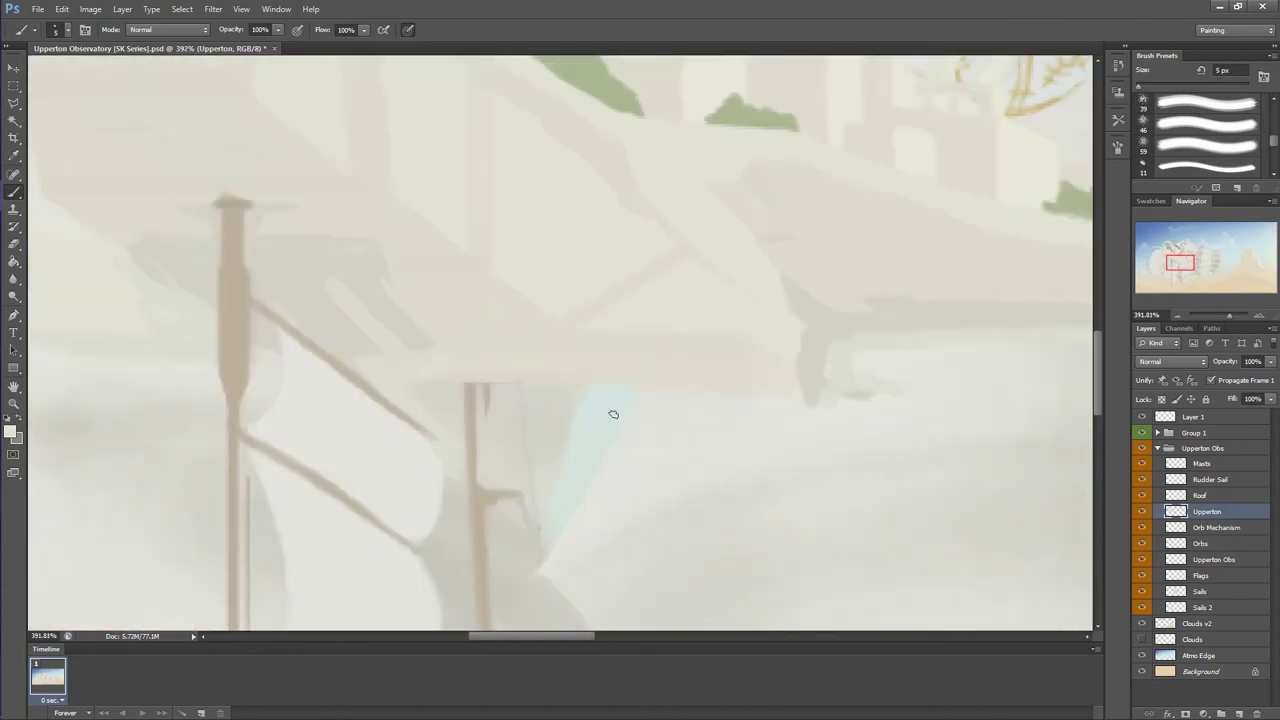
key(e)
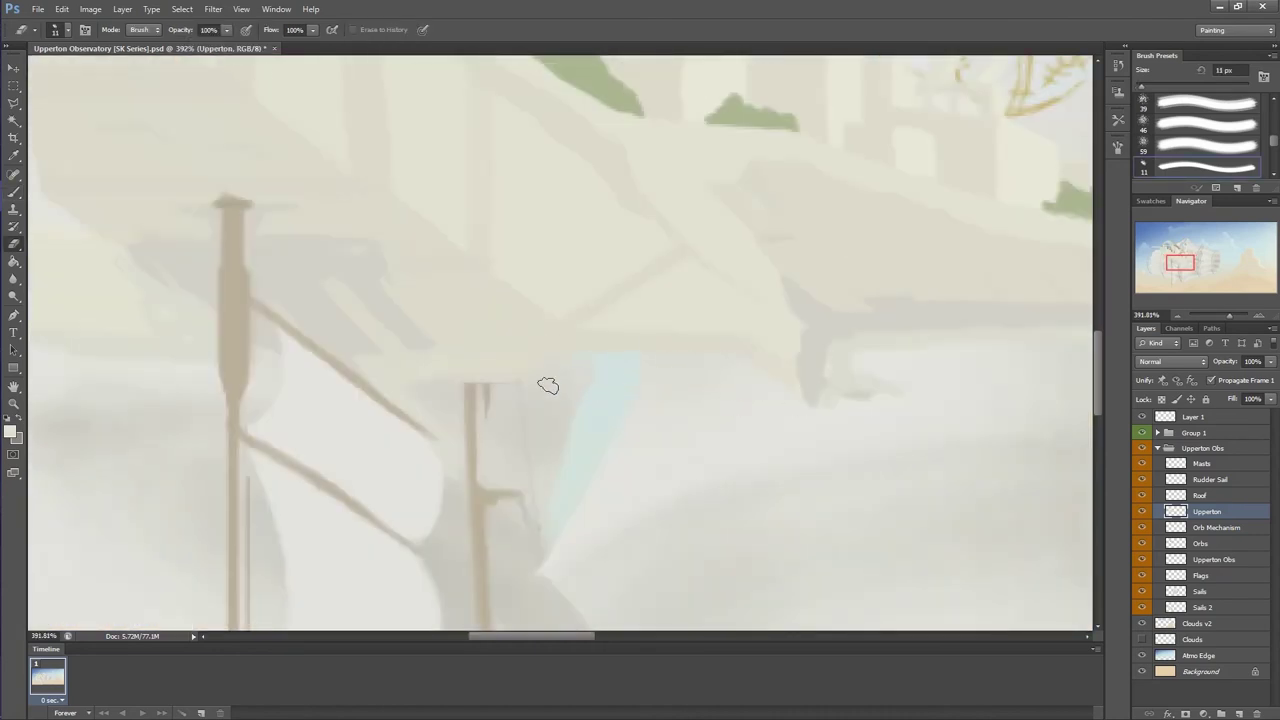
key(b)
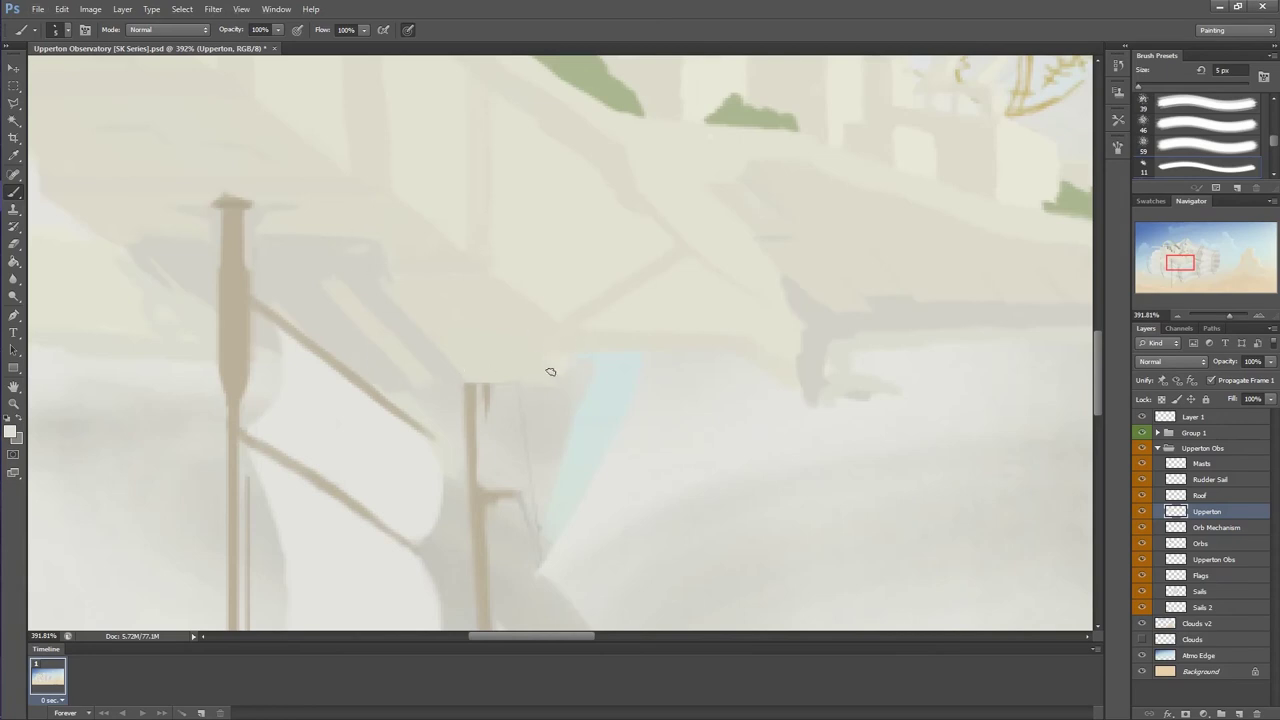
mouse_move(694, 306)
mouse_down()
mouse_move(443, 363)
mouse_move(450, 462)
mouse_up()
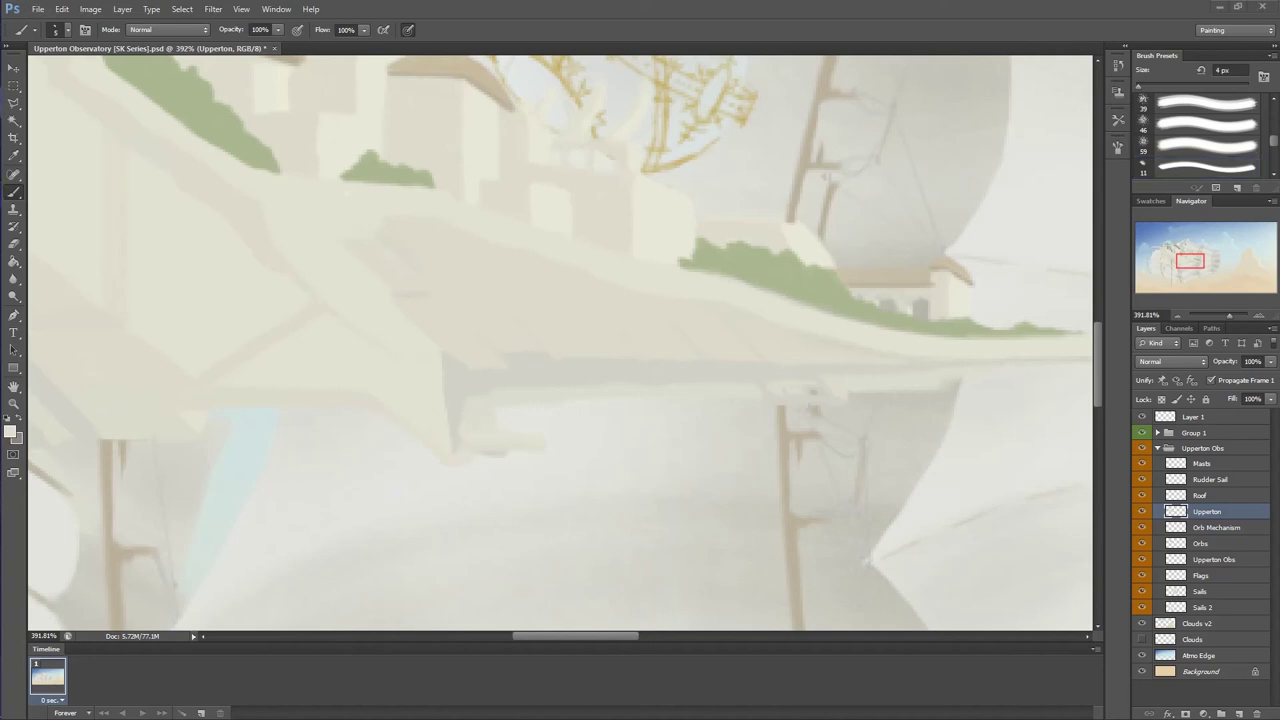
key(ctrl+0)
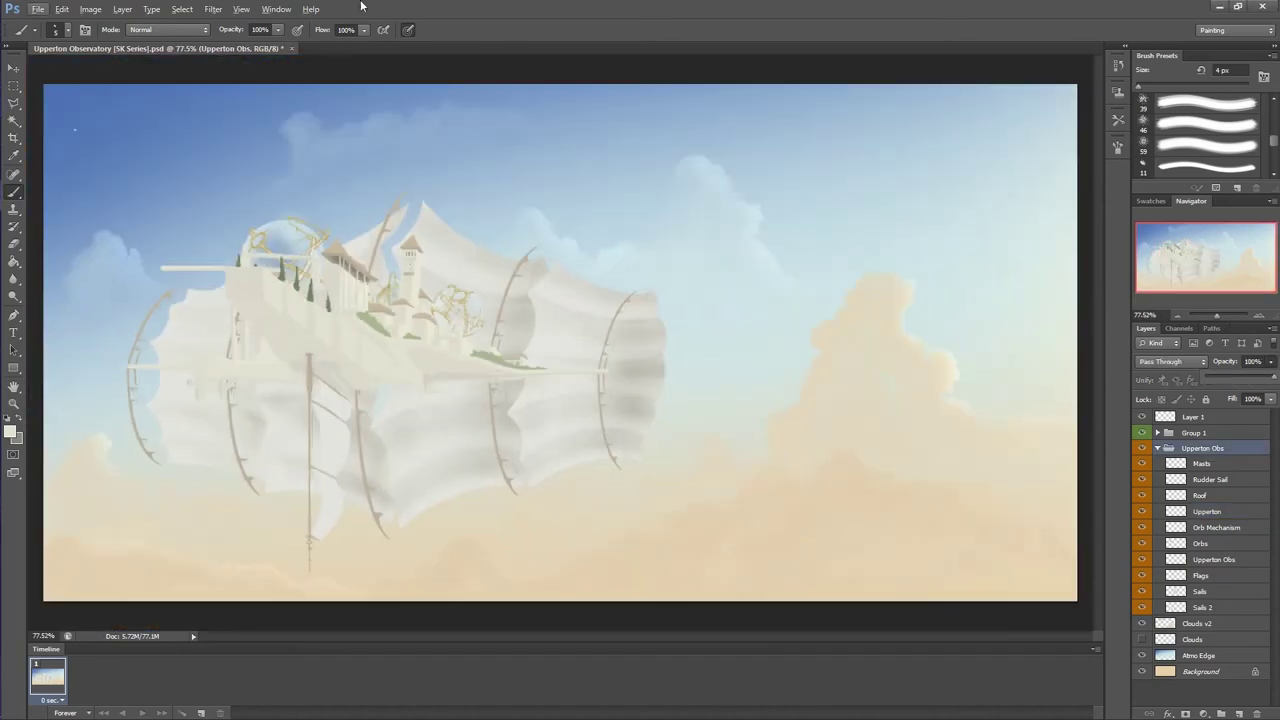
Apply Color Balance to Upperton, shifting midtones Yellow–Blue +80 toward blue
key(m)
click(90, 9)
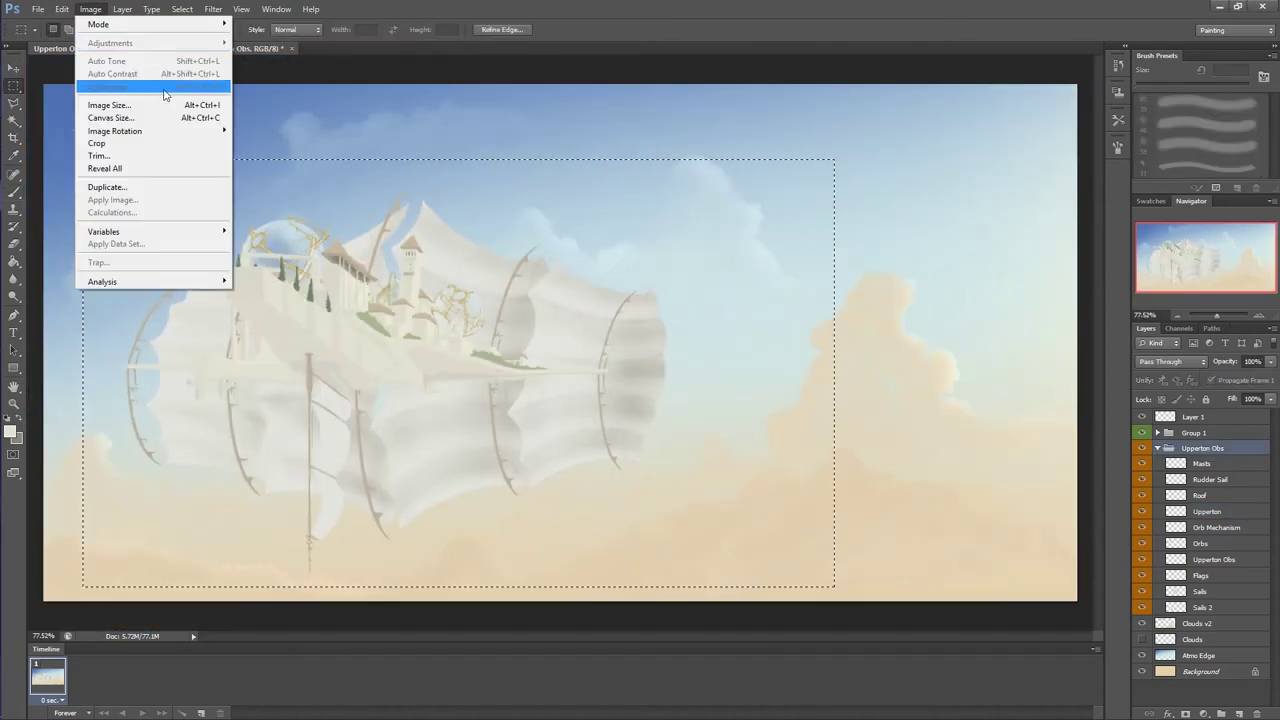
key(ctrl+d)
click(1207, 511)
click(90, 9)
click(294, 128)
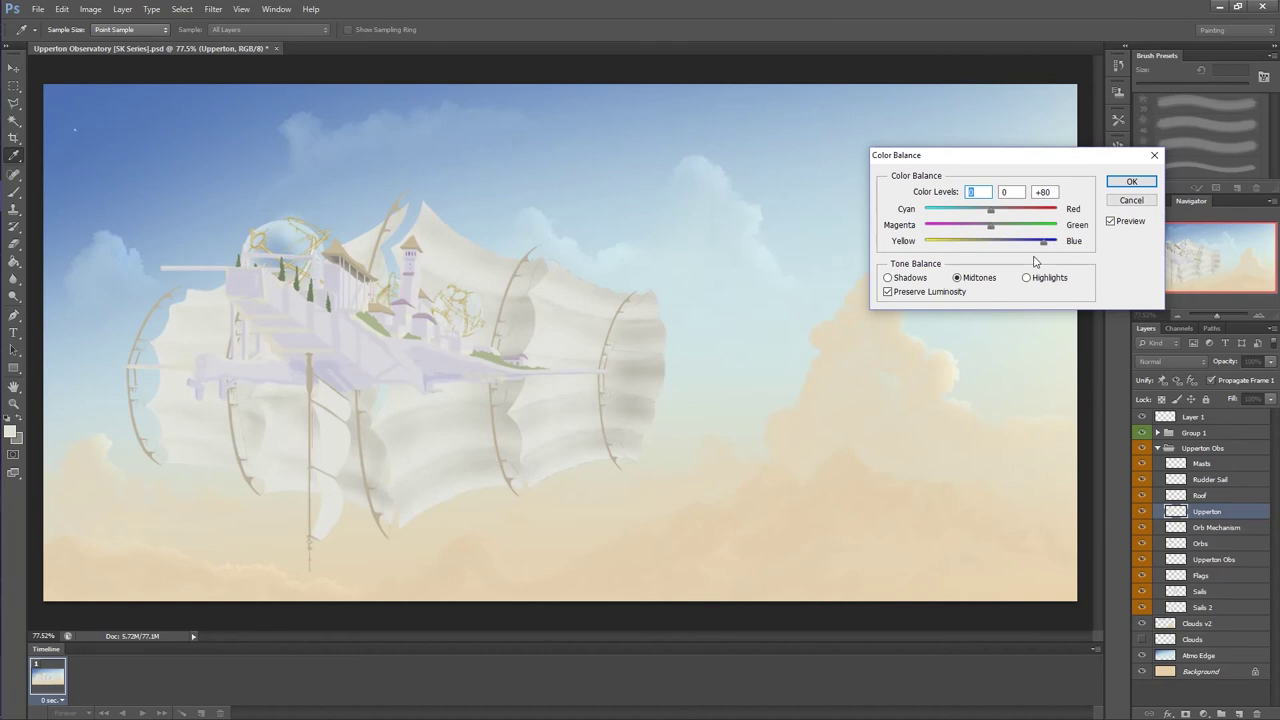
click(1131, 181)
Set up a fine 2 px brush and review the brush tip settings
key(b)
scroll(257, 194, up, 5)
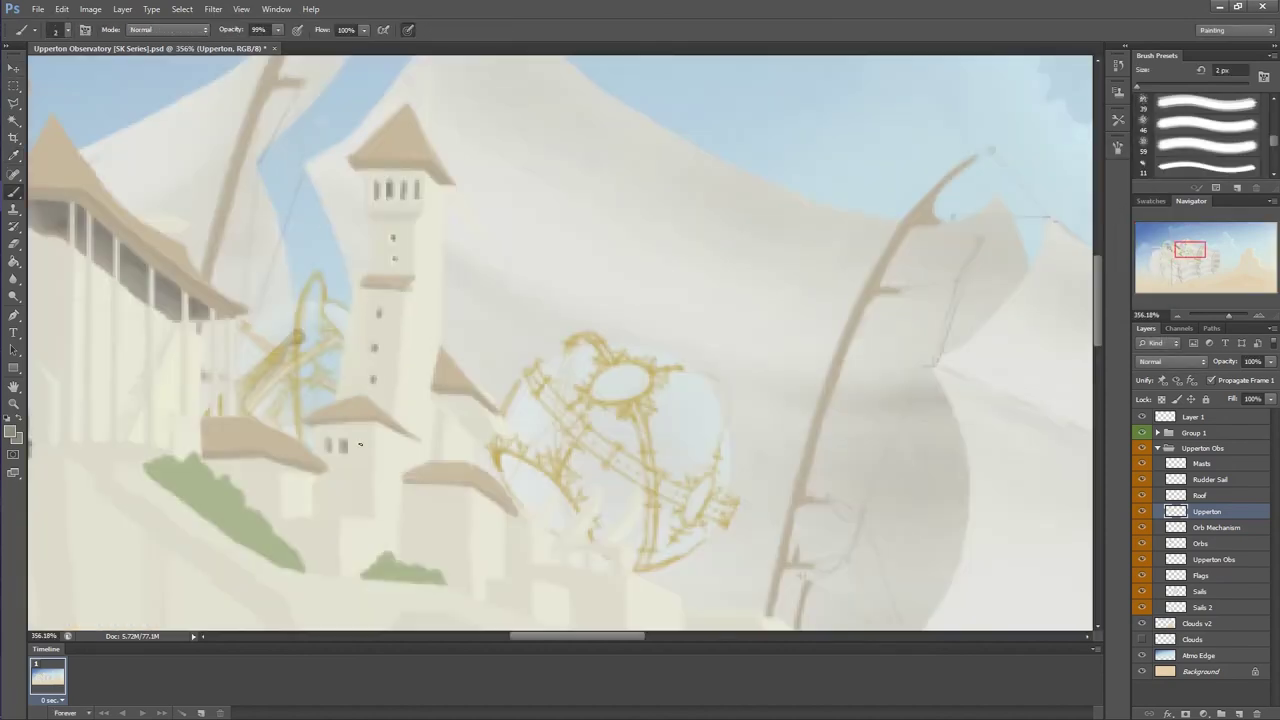
key(v)
right_click(1207, 527)
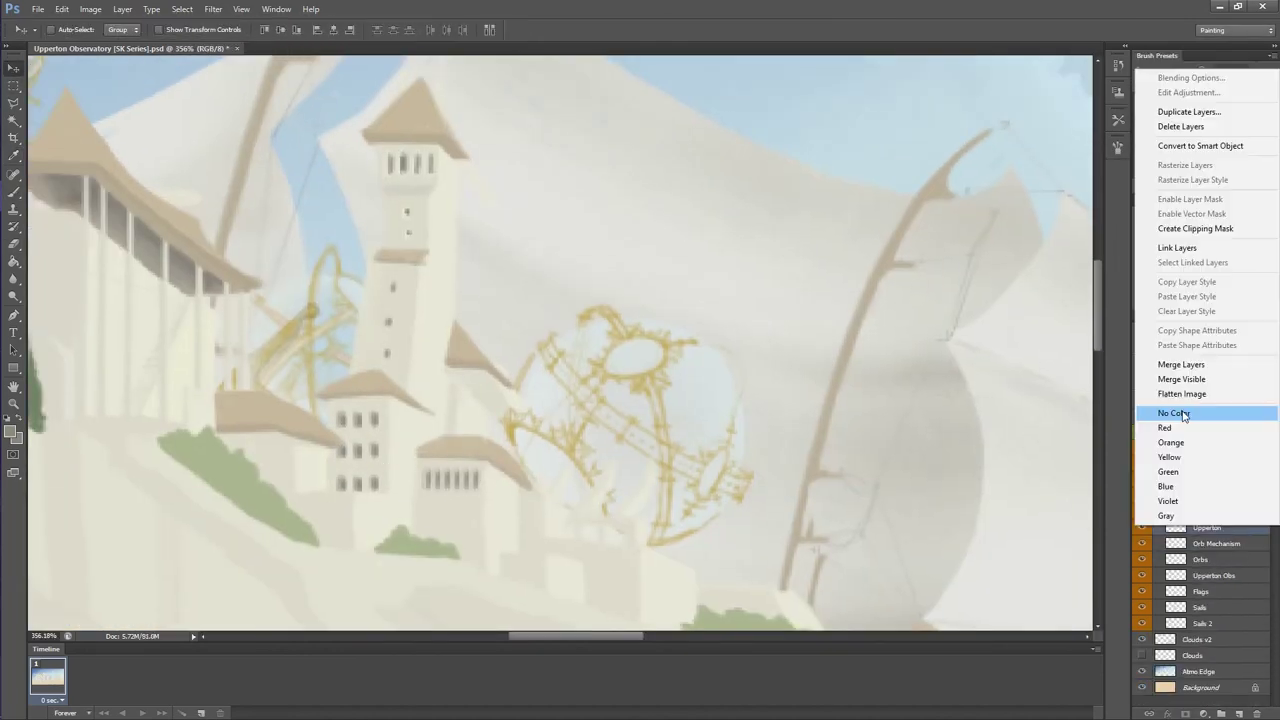
key(Escape)
key(b)
scroll(661, 409, up, 1)
key(bracketright)
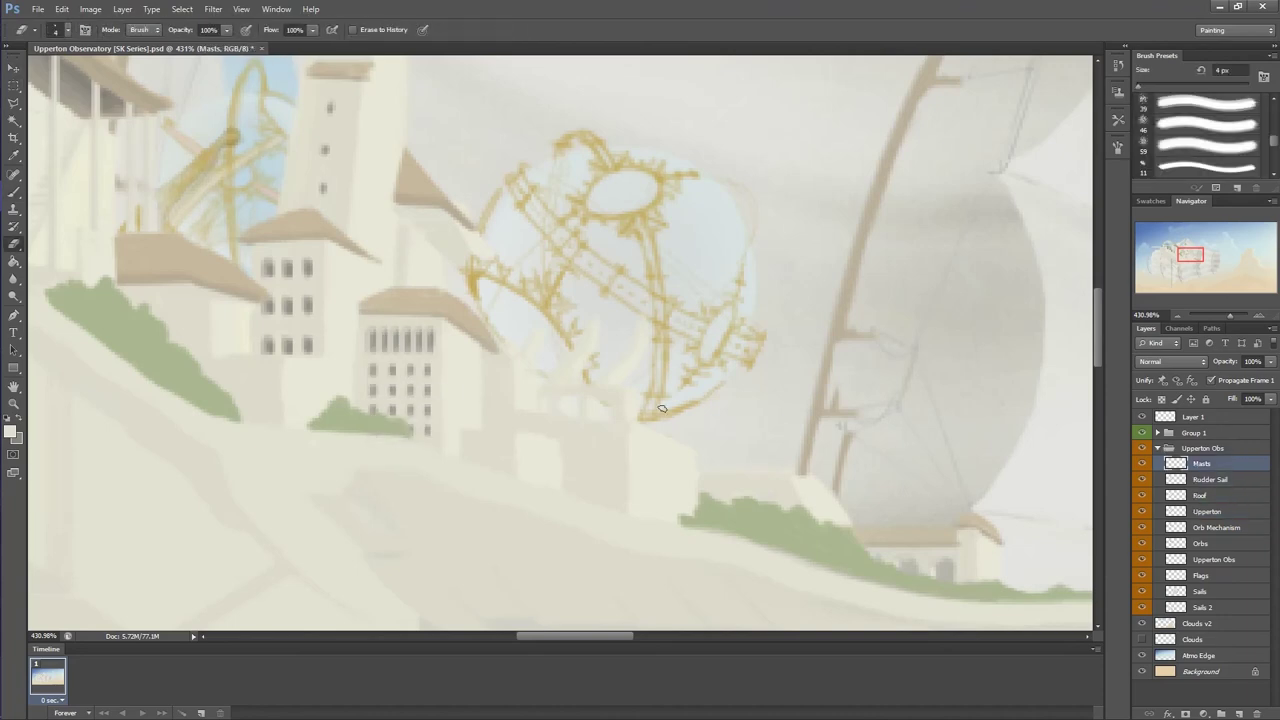
key(F5)
key(F5)
Paint rows of windows on the left-hand buildings of the Upperton layer with a 2 px brush
click(1213, 511)
scroll(583, 443, down, 3)
key(bracketleft)
key(b)
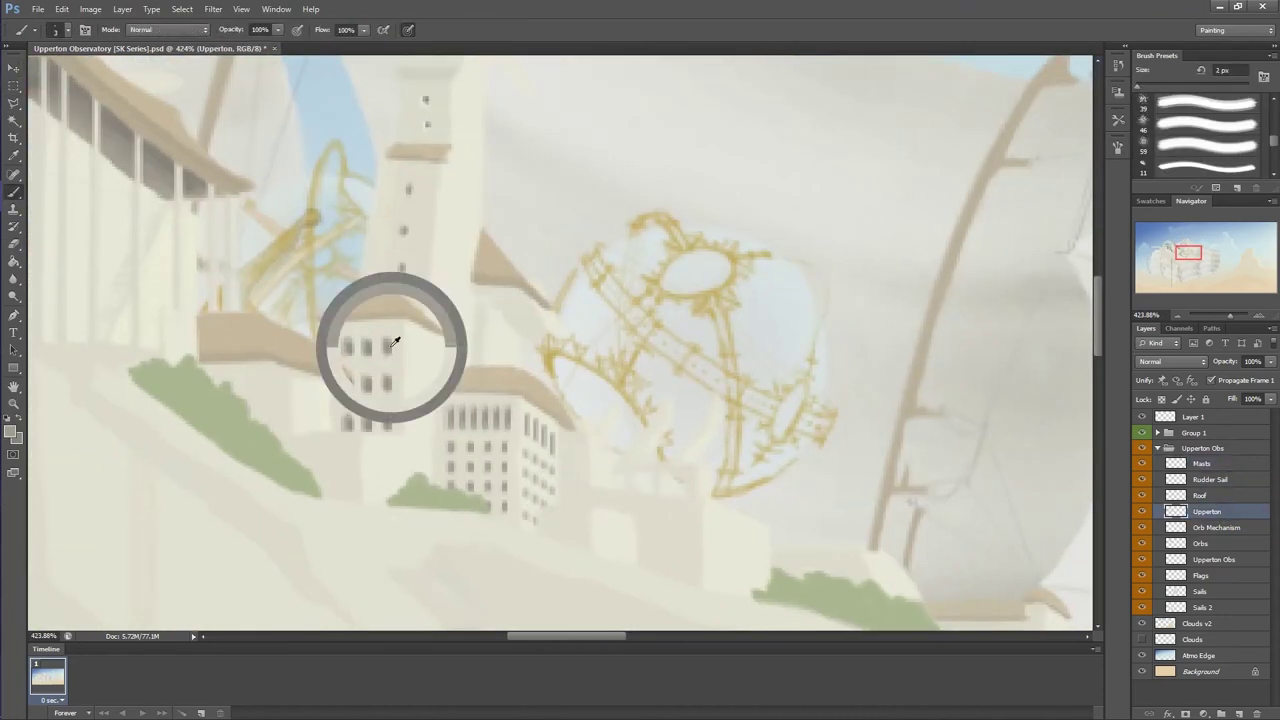
drag(393, 343, 420, 300)
key(alt+bracketright)
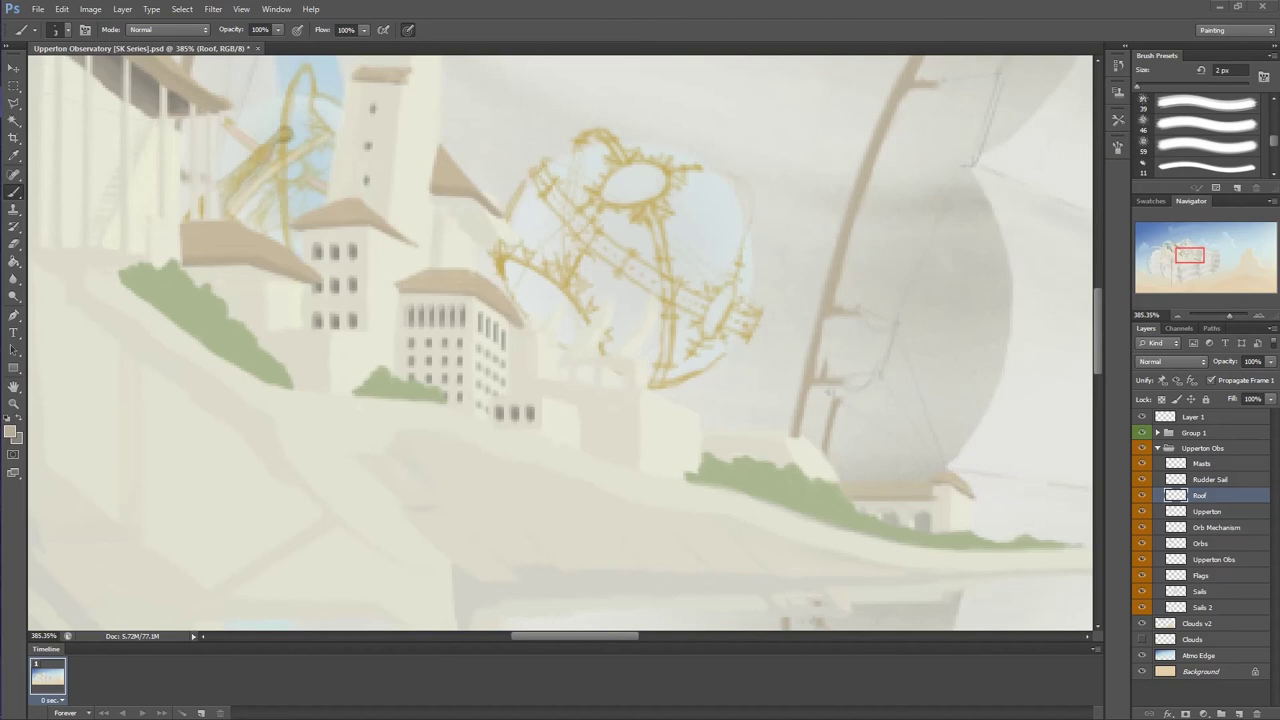
key(alt+bracketleft)
drag(210, 285, 300, 335)
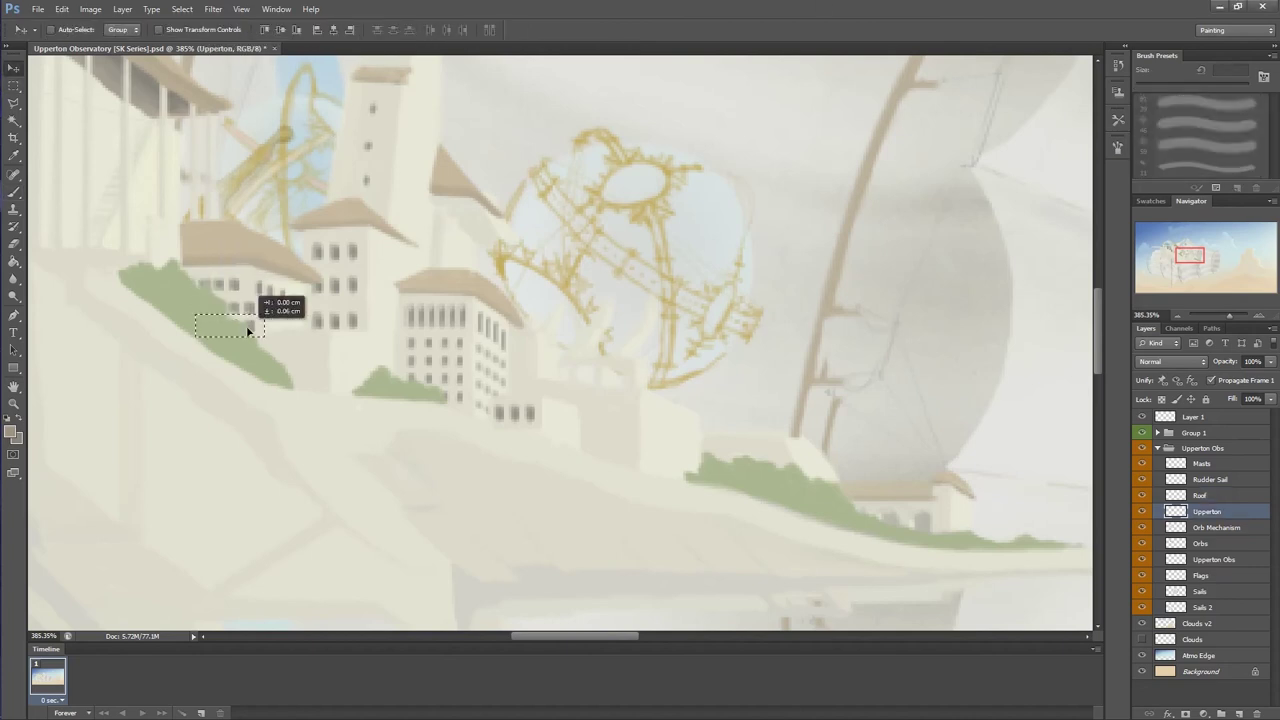
Touch up with a 4 px eraser, then return to a 2 px brush on Upperton
key(e)
key(bracketright)
key(alt+bracketright)
key(alt+bracketright)
key(alt+bracketright)
key(alt+bracketleft)
key(alt+bracketleft)
key(alt+bracketleft)
key(b)
key(bracketleft)
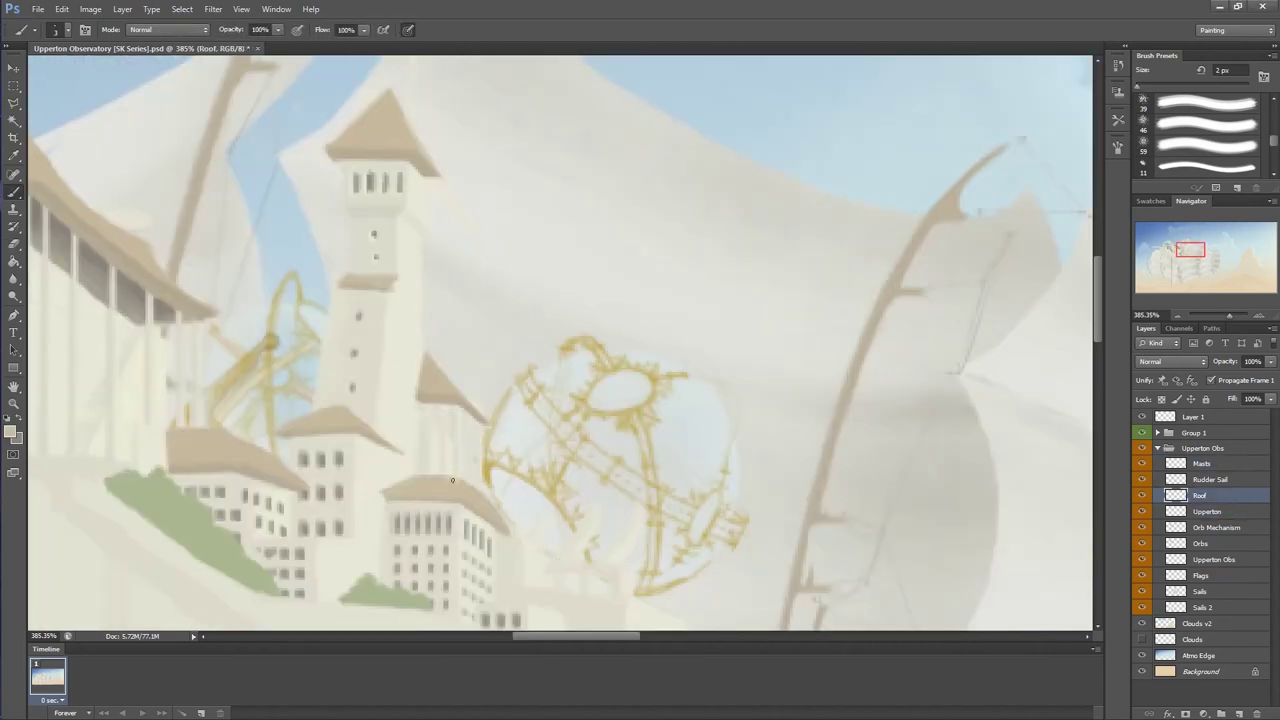
Paint new windows near the tower on the Roof layer and set a 4 px, 5%-spacing eraser tip
key(alt+bracketright)
key(alt+bracketright)
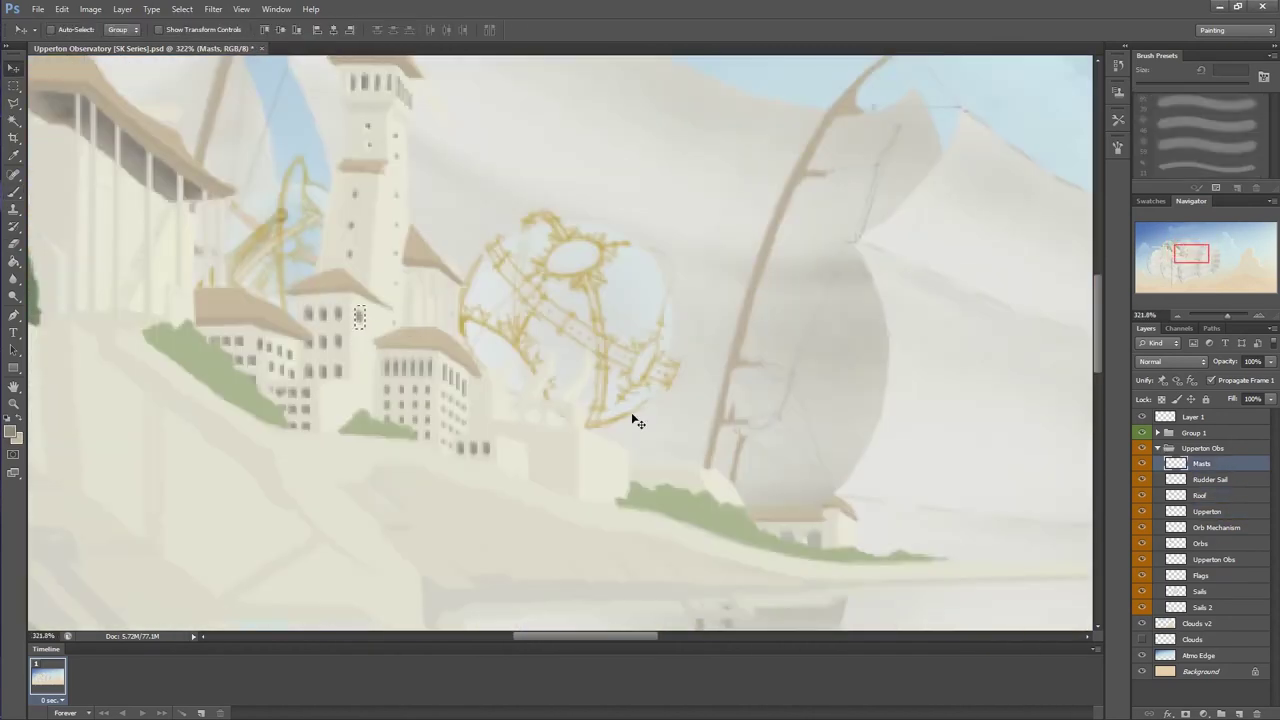
key(m)
key(alt+bracketleft)
key(alt+bracketleft)
key(alt+bracketleft)
key(alt+bracketright)
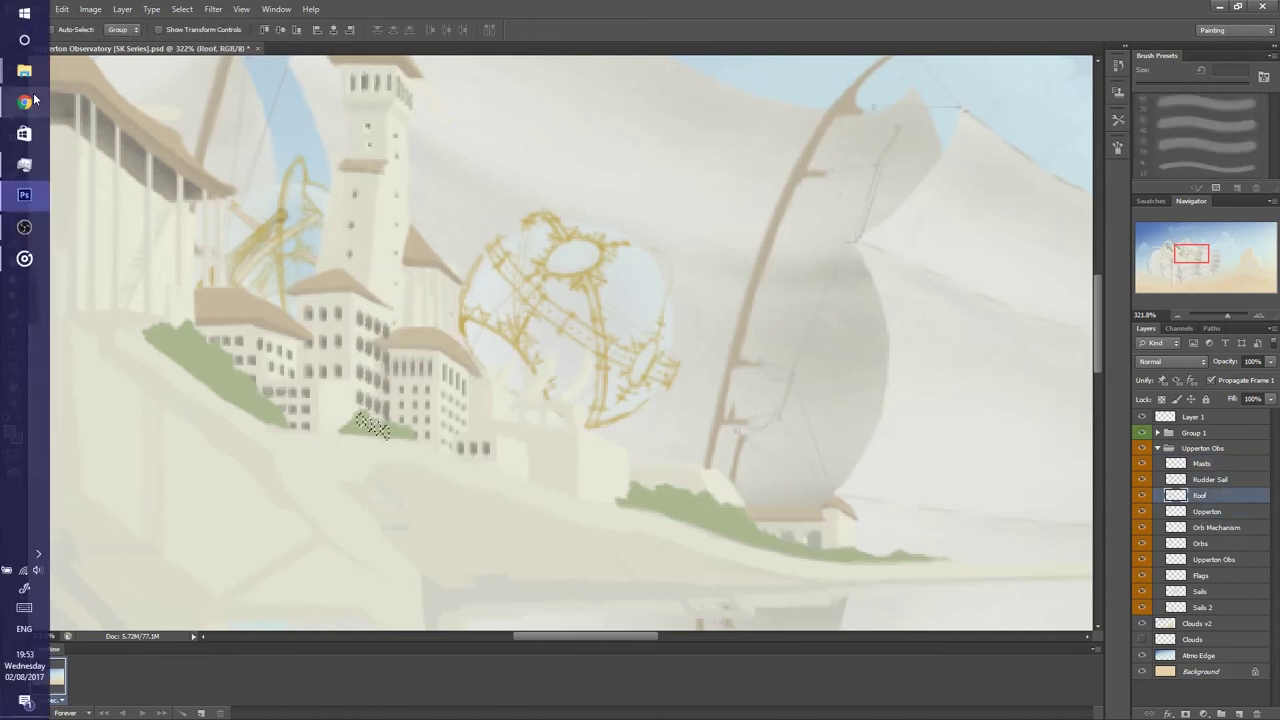
key(b)
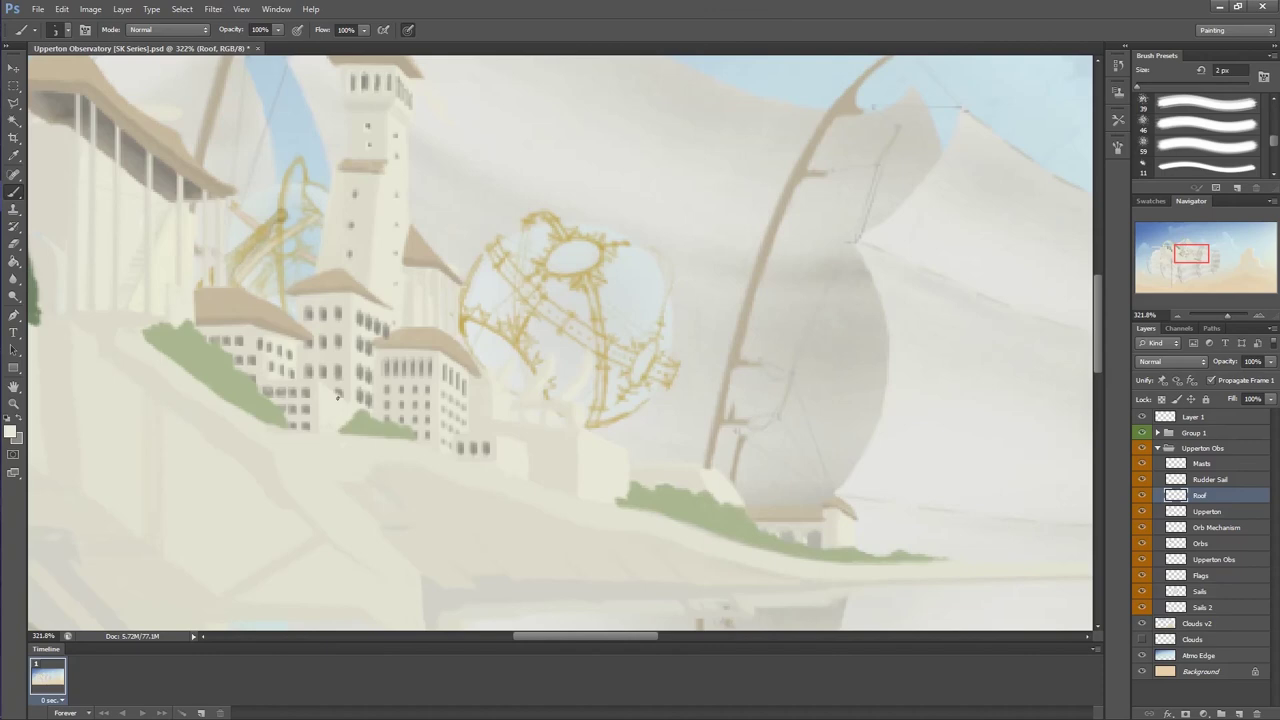
key(e)
scroll(326, 385, down, 2)
key(F5)
scroll(326, 385, down, 2)
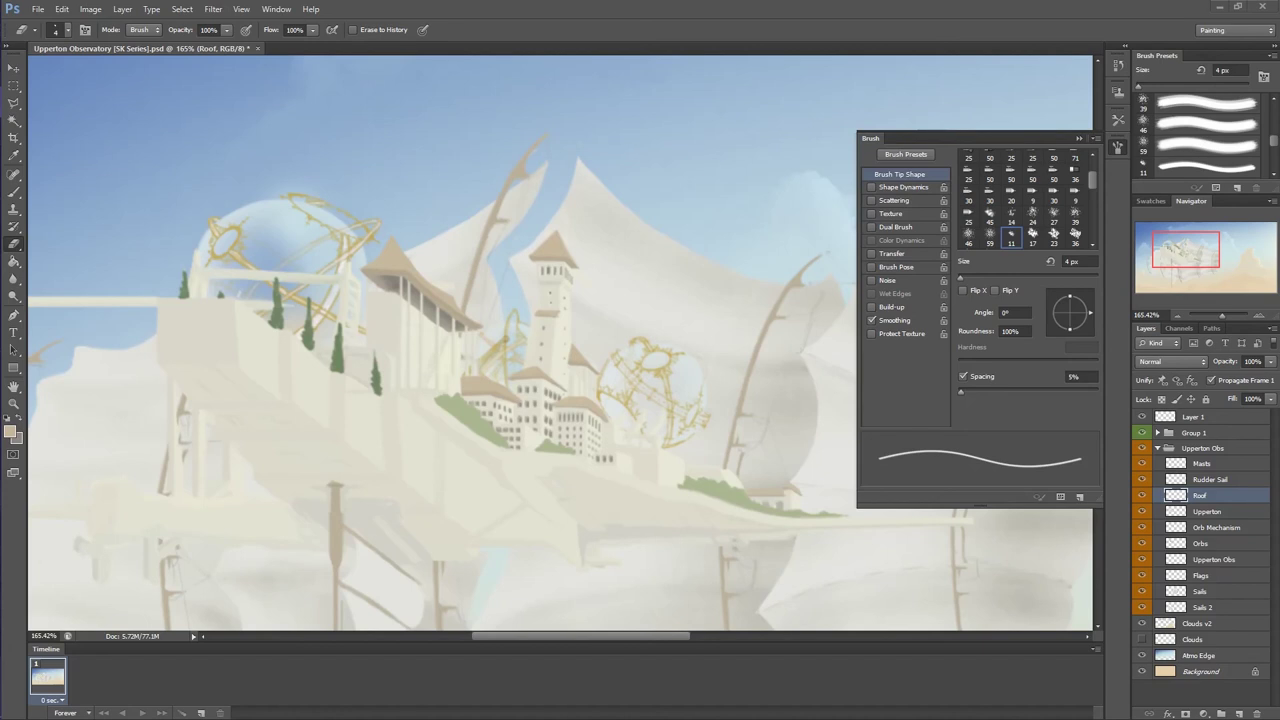
Hide the Brush Settings panel (F5) to reveal the whole floating-city painting
key(F5)
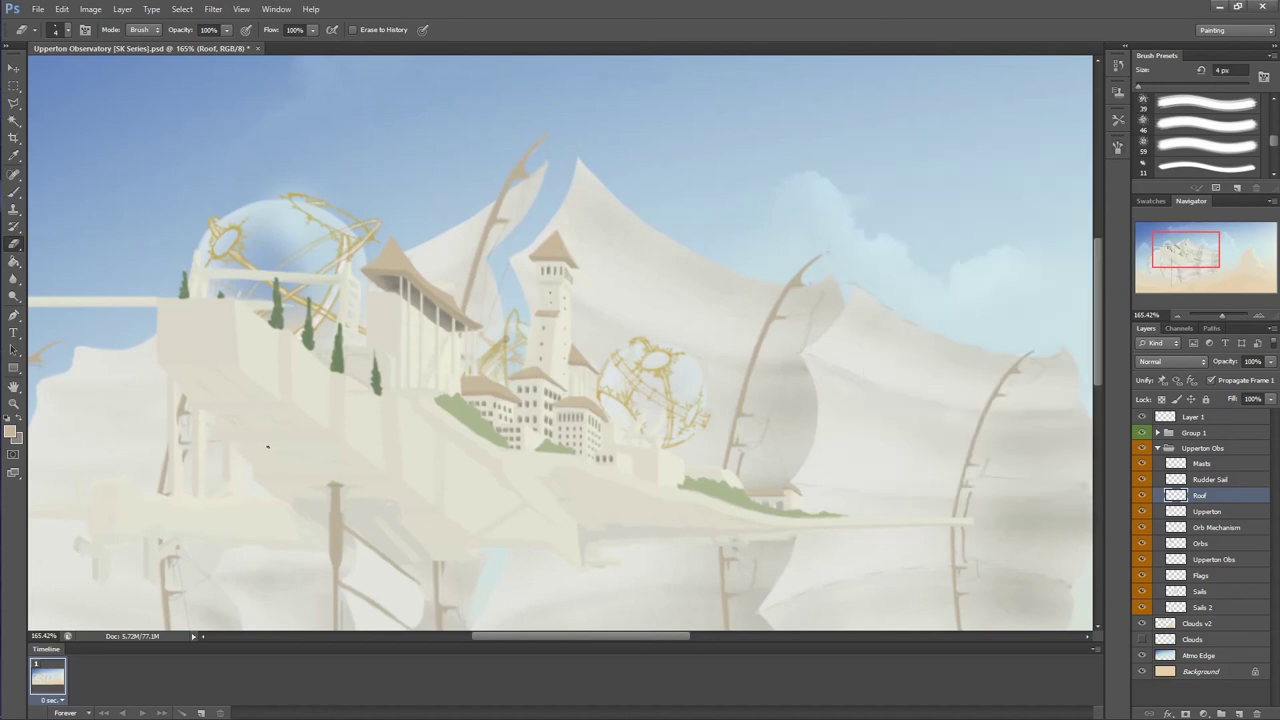